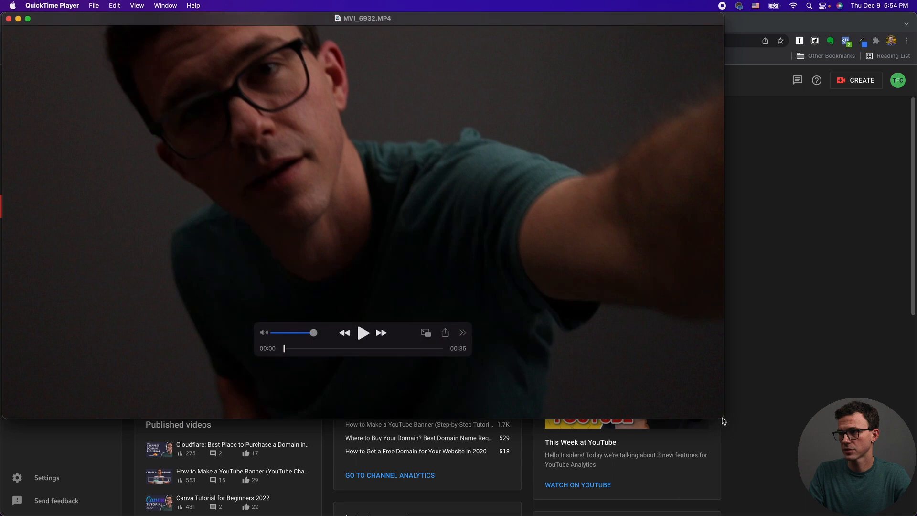
- Capture a screenshot of the MVI_6932.MP4 frame with both open hands extended sideways, using an enlarged video window
left_click_drag(722, 418, 895, 514)
mouse_move(496, 286)
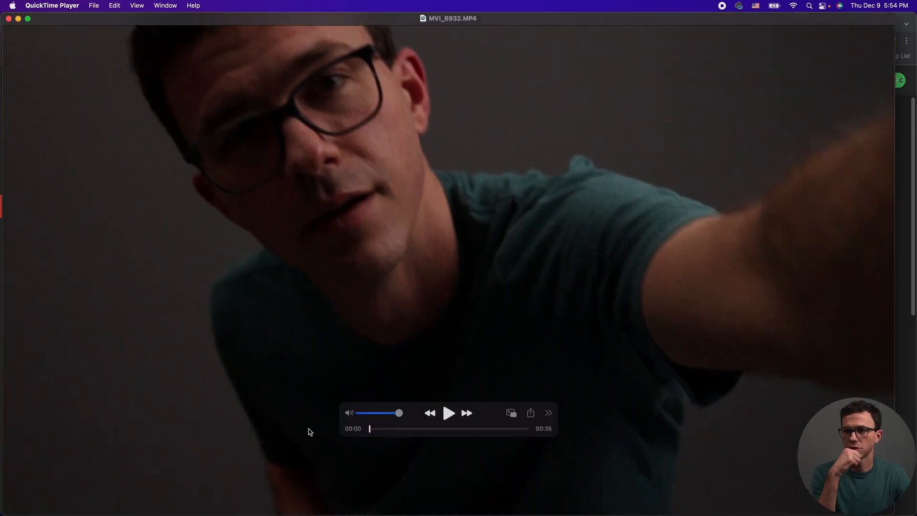
mouse_move(390, 432)
left_mouse_down()
mouse_move(497, 432)
mouse_move(377, 429)
left_mouse_up()
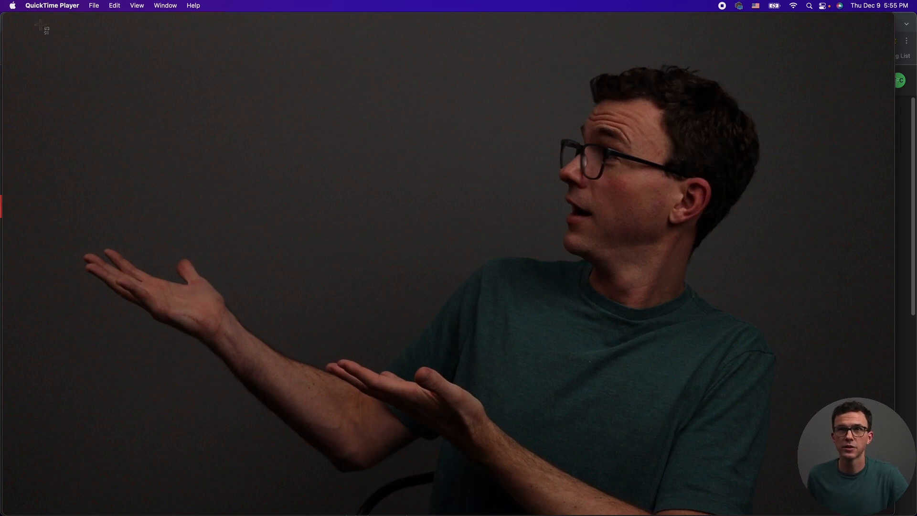
left_click_drag(14, 16, 865, 514)
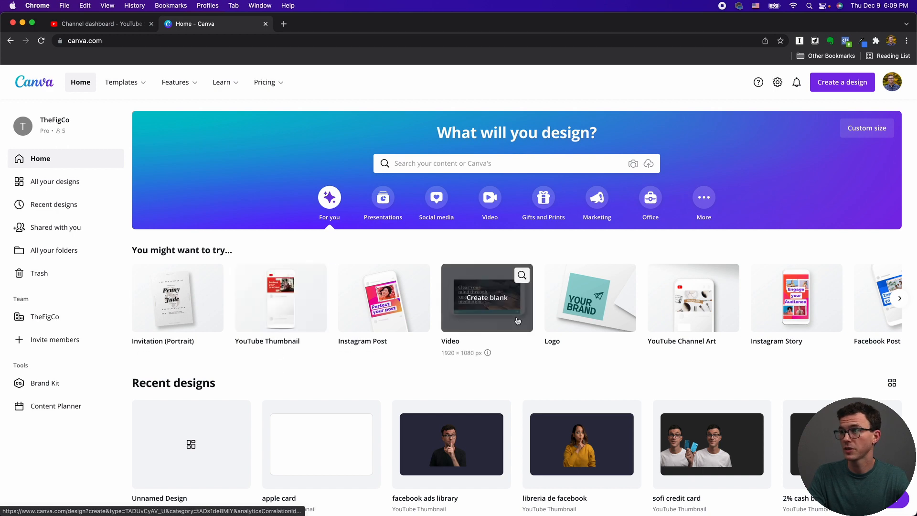
- Switch to Canva, search for "youtube" and choose the YouTube Thumbnail design type
mouse_move(305, 284)
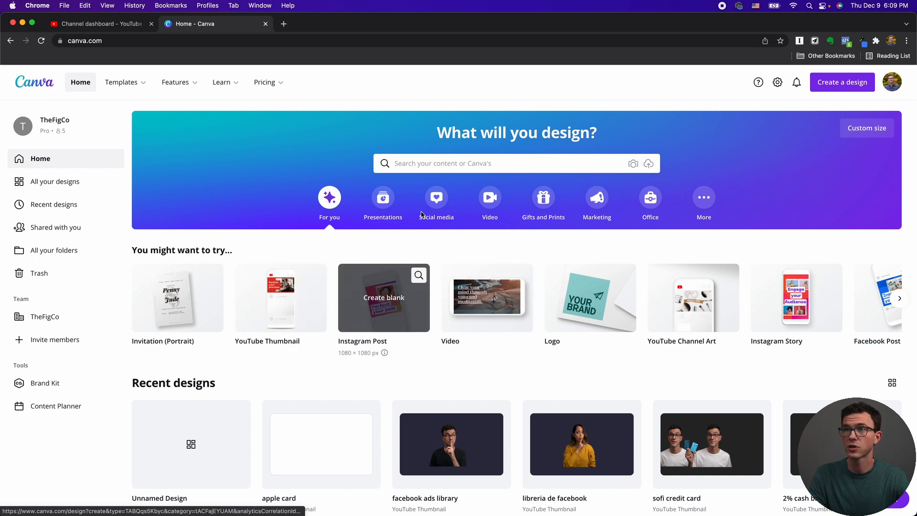
left_click(448, 164)
type("youtu")
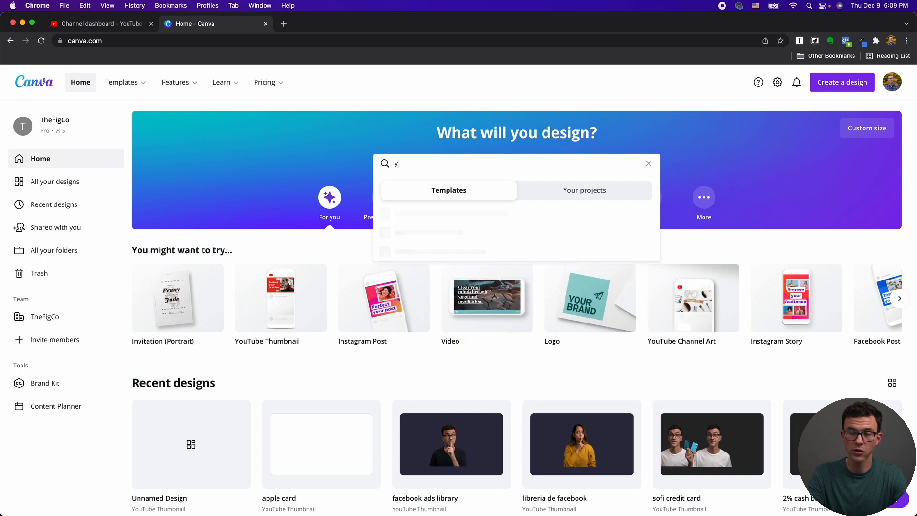
type("be")
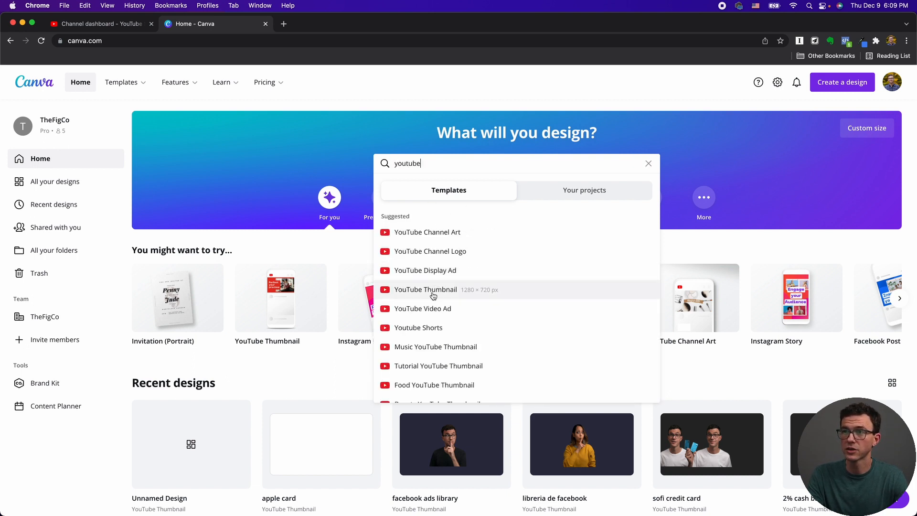
left_click(433, 291)
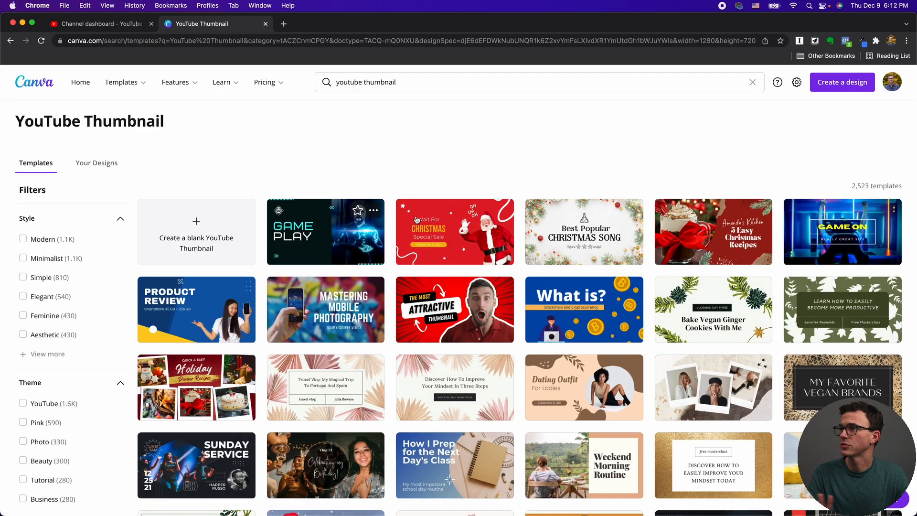
- Browse the YouTube Thumbnail templates and create a blank YouTube thumbnail instead
scroll(809, 339, "down", 10)
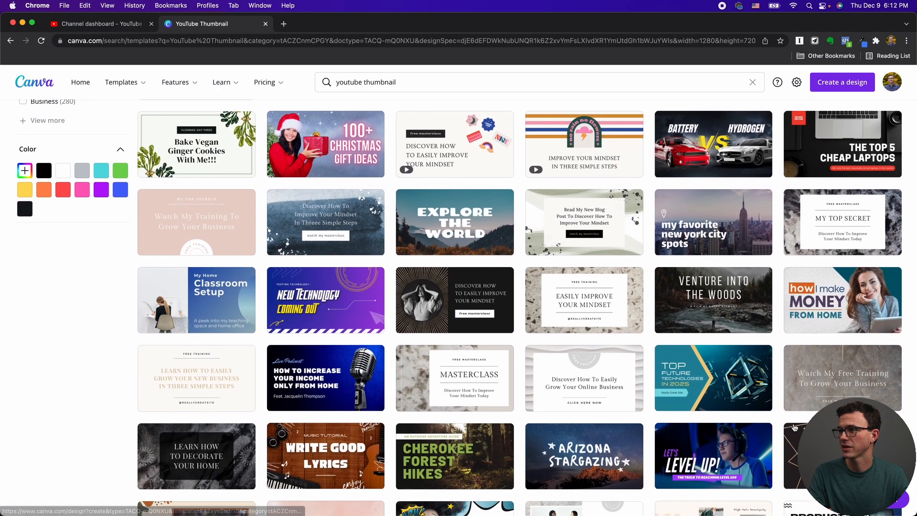
scroll(739, 397, "down", 2)
scroll(739, 398, "down", 5)
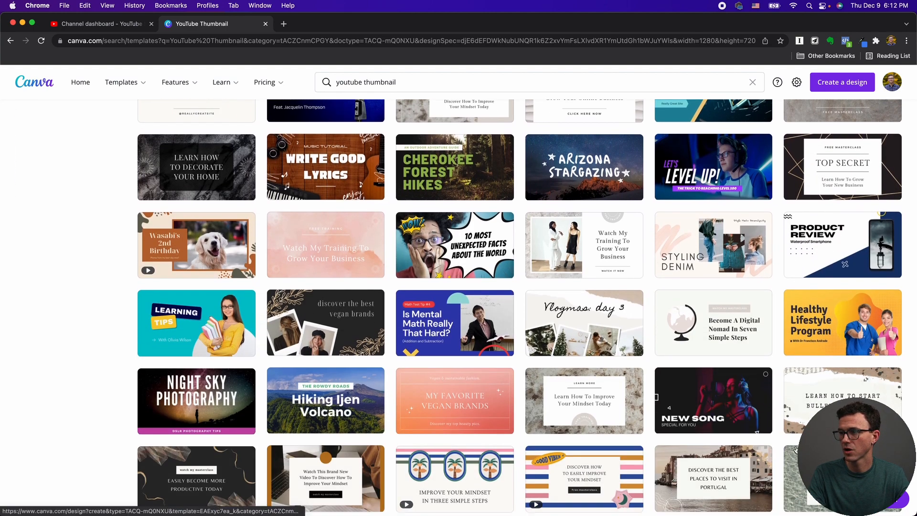
scroll(795, 449, "down", 3)
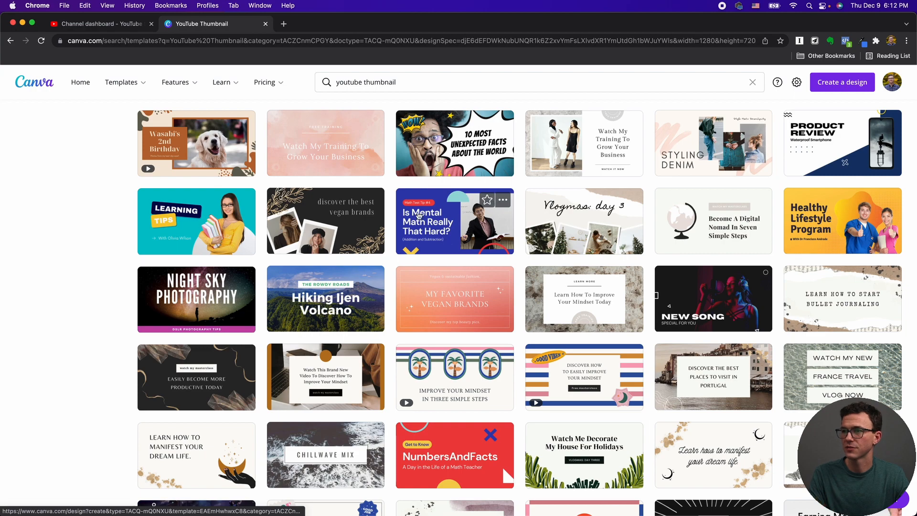
scroll(425, 219, "up", 10)
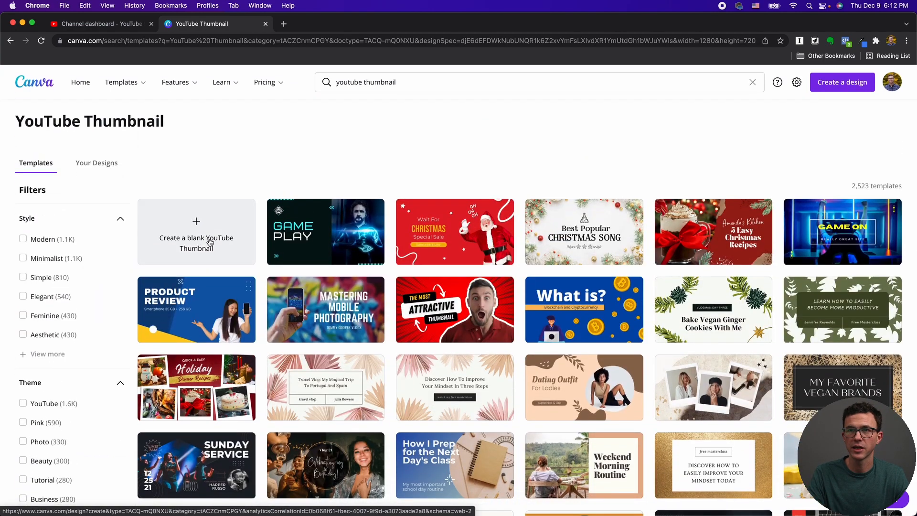
left_click(209, 242)
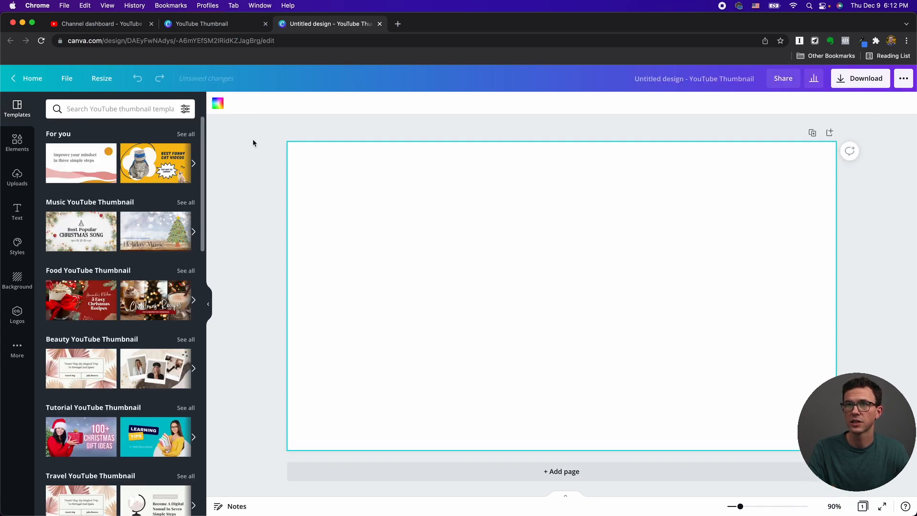
- Set the page background to the dark navy colour from the THEFIGCO COLORES palette
left_click(218, 104)
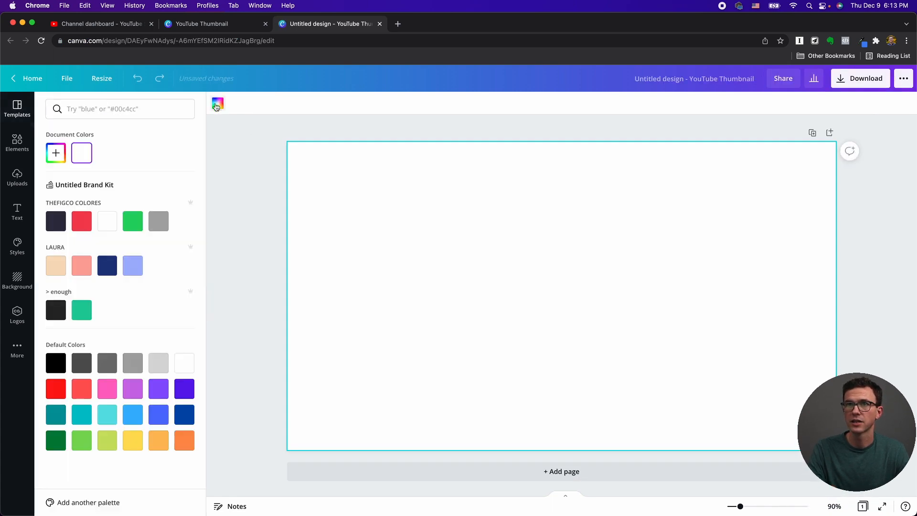
left_click(56, 223)
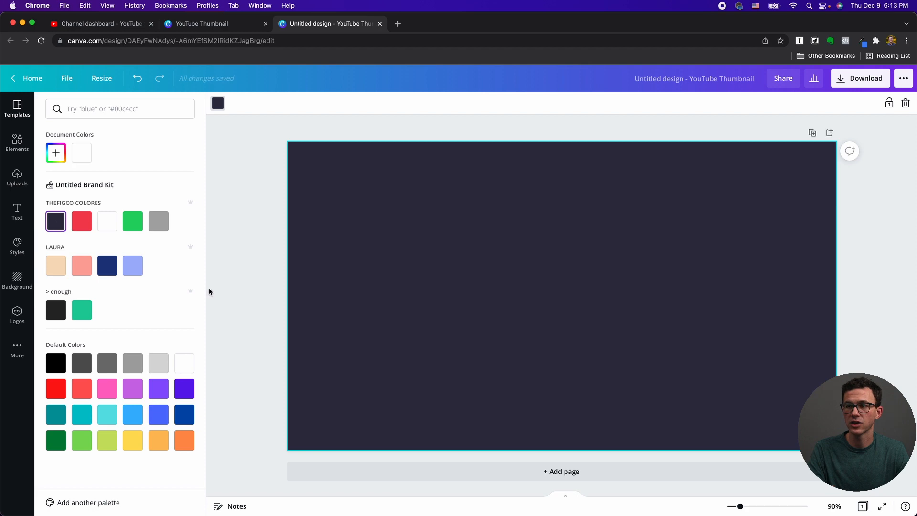
left_click(259, 258)
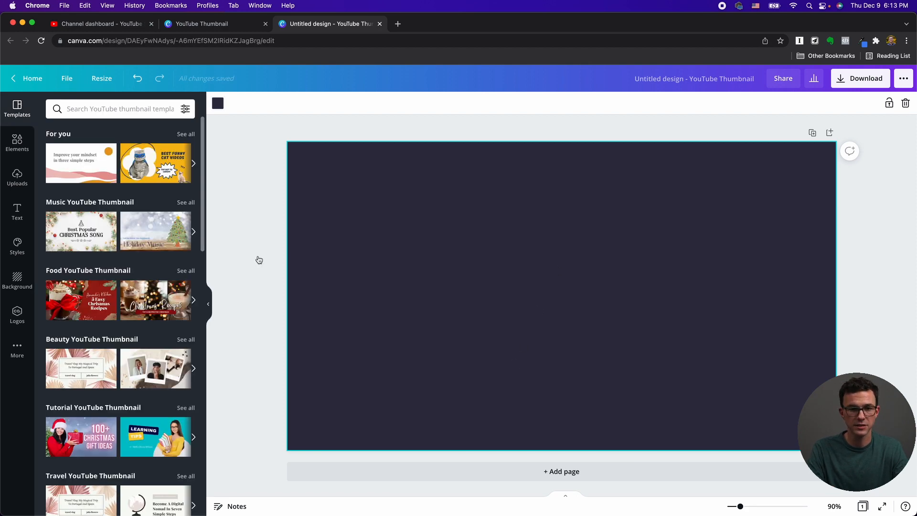
- Bring the captured photo of the gesturing man from the desktop into the thumbnail page
key("super+Tab")
left_click_drag(336, 244, 657, 277)
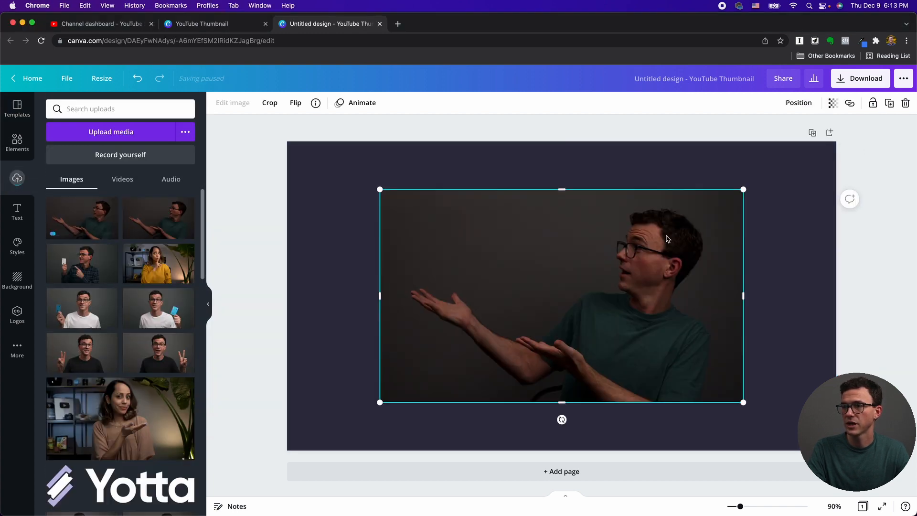
left_click(346, 281)
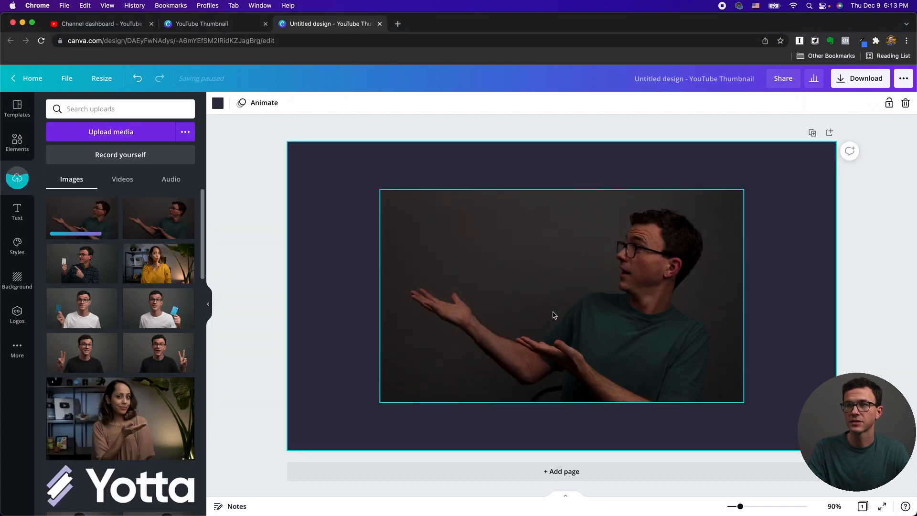
- Remove the background from the uploaded photo with Background Remover once its upload has finished
left_click(523, 276)
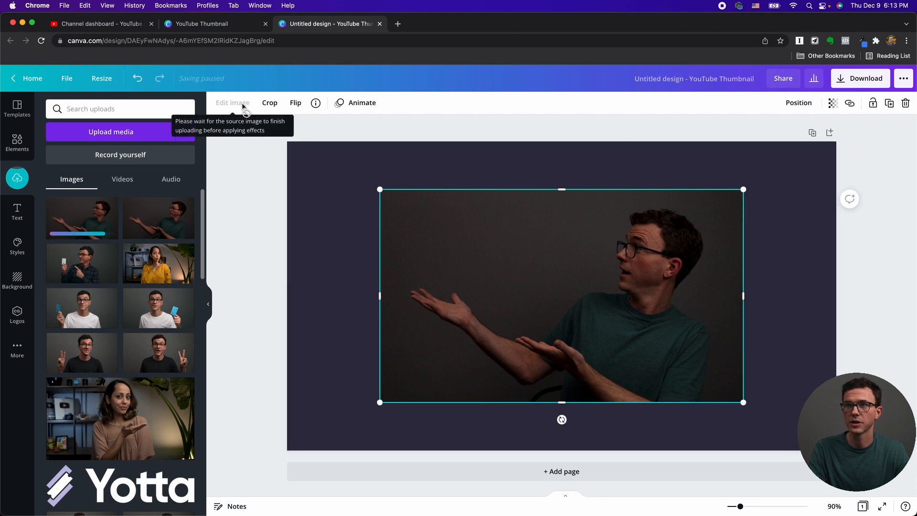
left_click(319, 210)
left_click(510, 290)
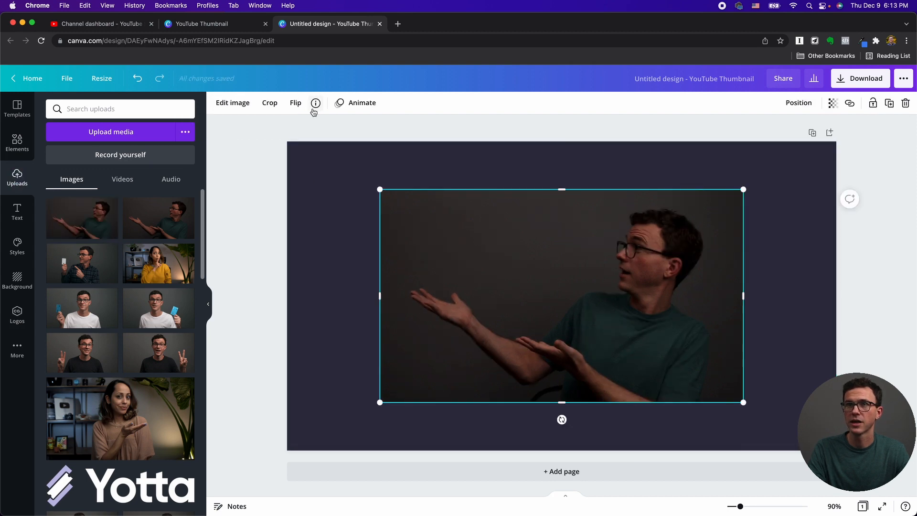
left_click(232, 104)
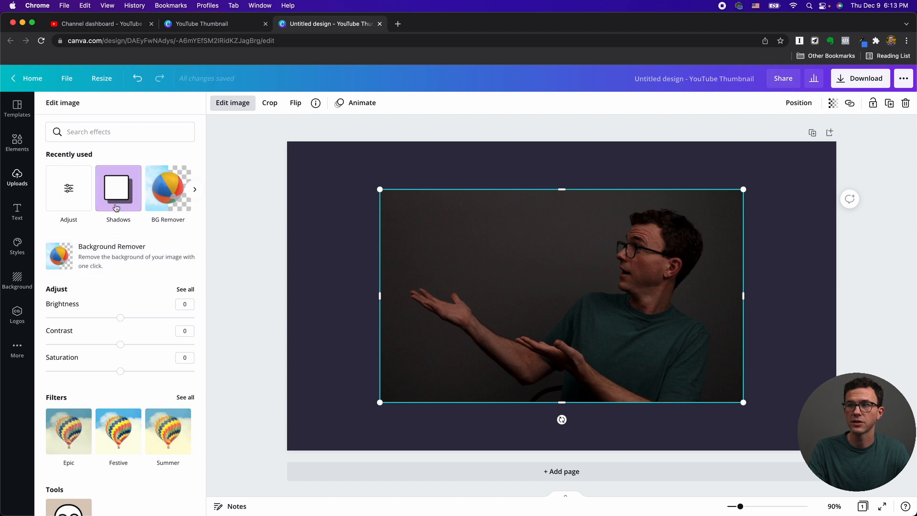
left_click(95, 266)
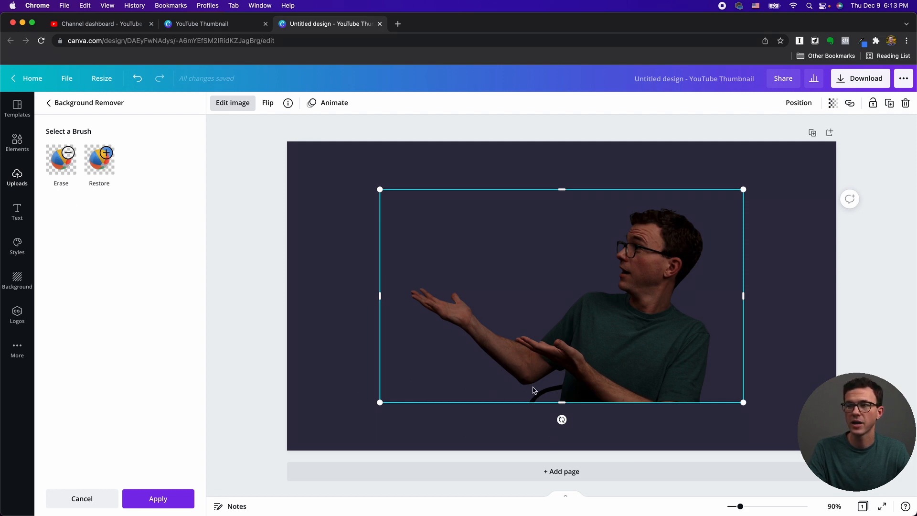
- Erase the leftover chair piece below the man's arm with the size 25 Erase brush
left_click(65, 163)
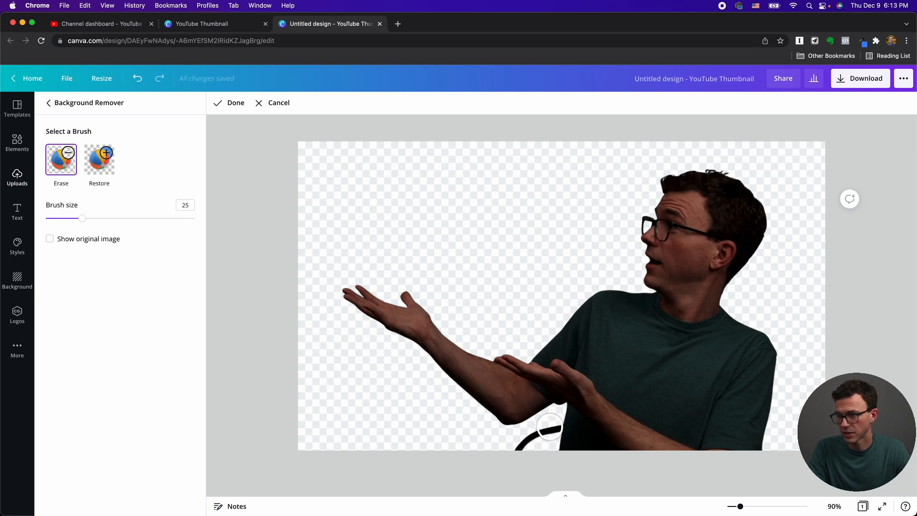
left_click_drag(549, 426, 520, 440)
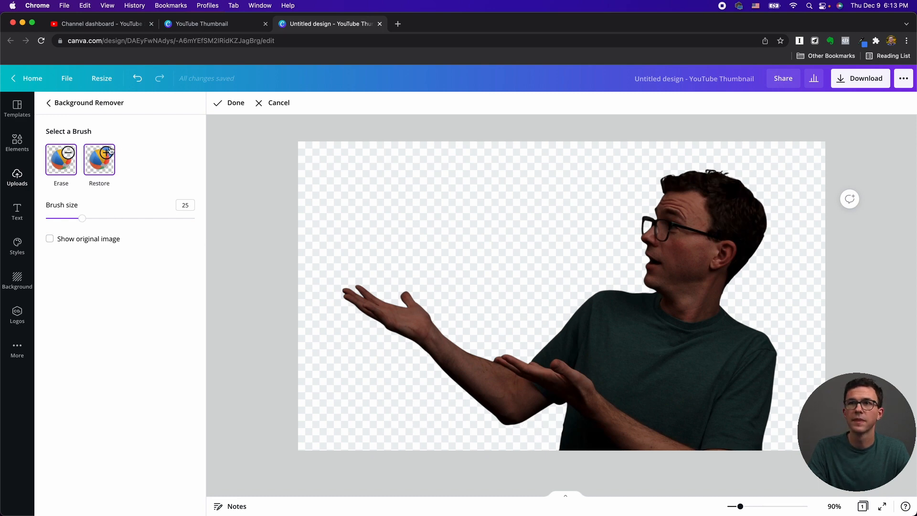
left_click(231, 103)
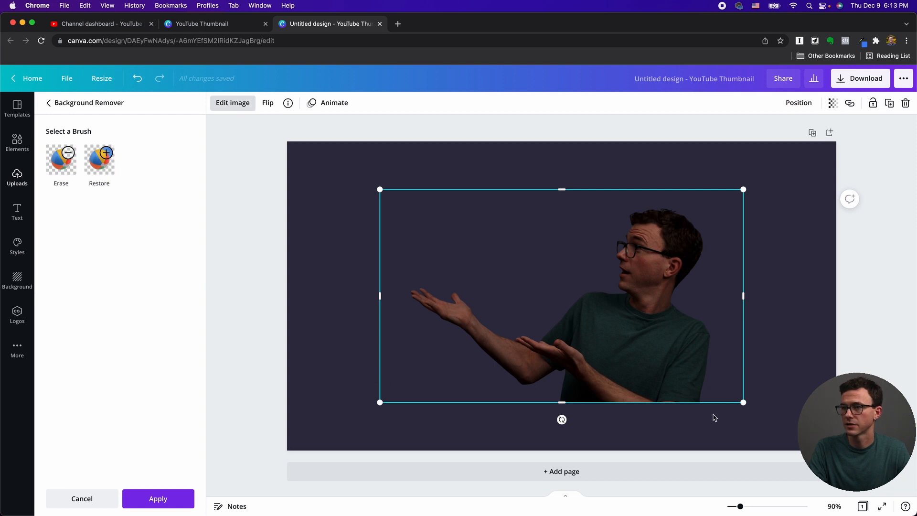
- Enlarge the cutout to nearly fill the page and place it so it overhangs the right and lower page edges
left_click_drag(741, 404, 830, 452)
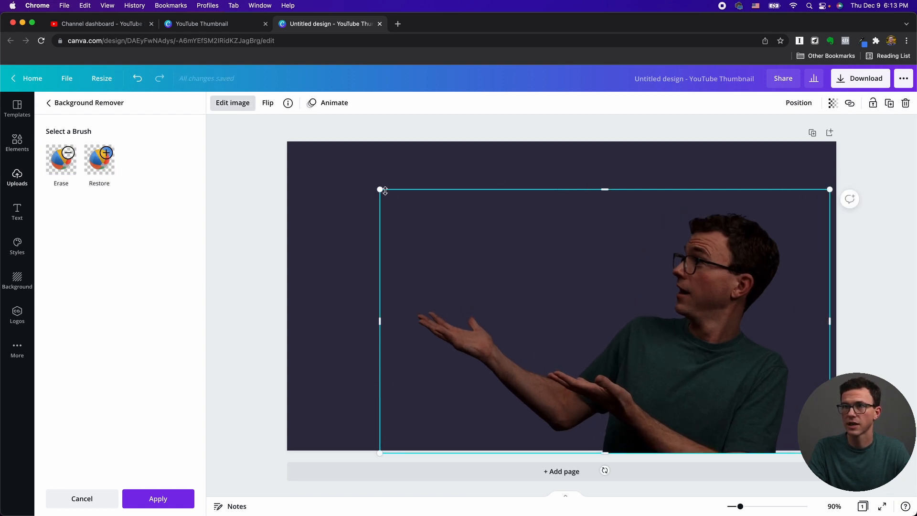
left_click_drag(381, 190, 329, 145)
left_click_drag(830, 453, 860, 470)
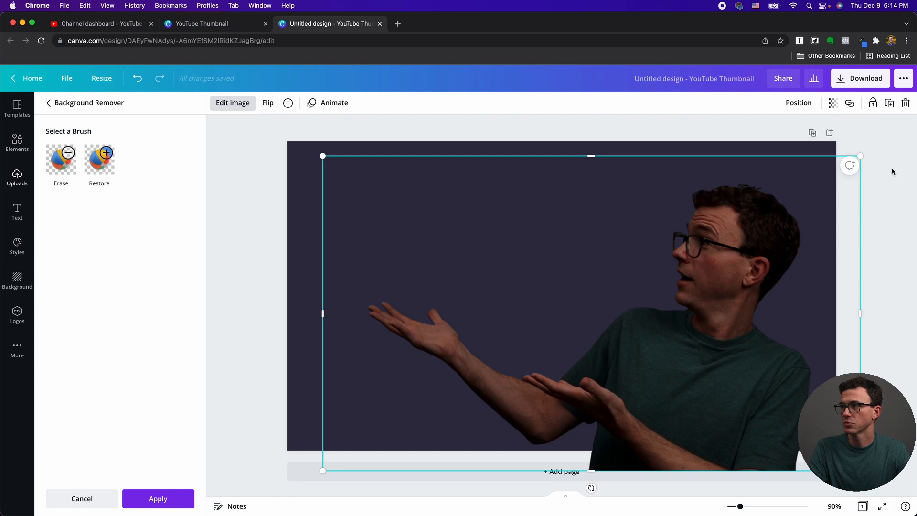
left_click_drag(865, 155, 885, 141)
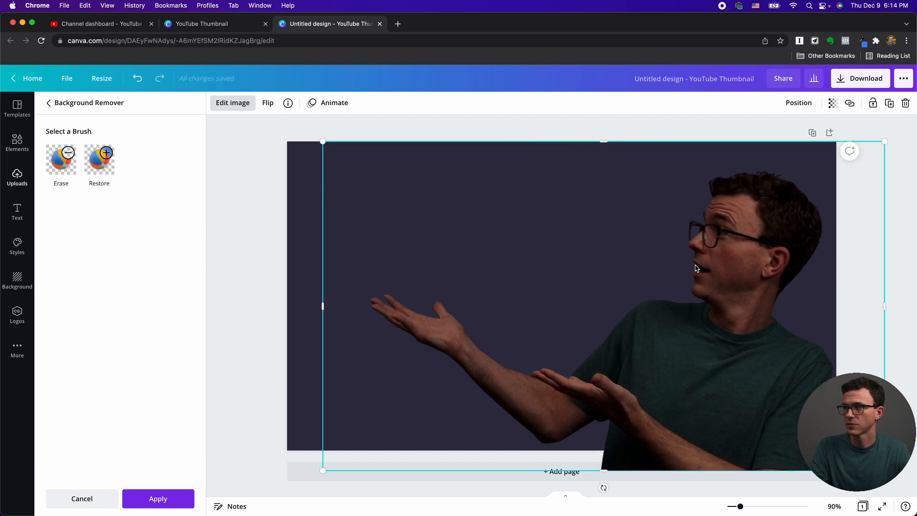
left_click_drag(680, 280, 686, 283)
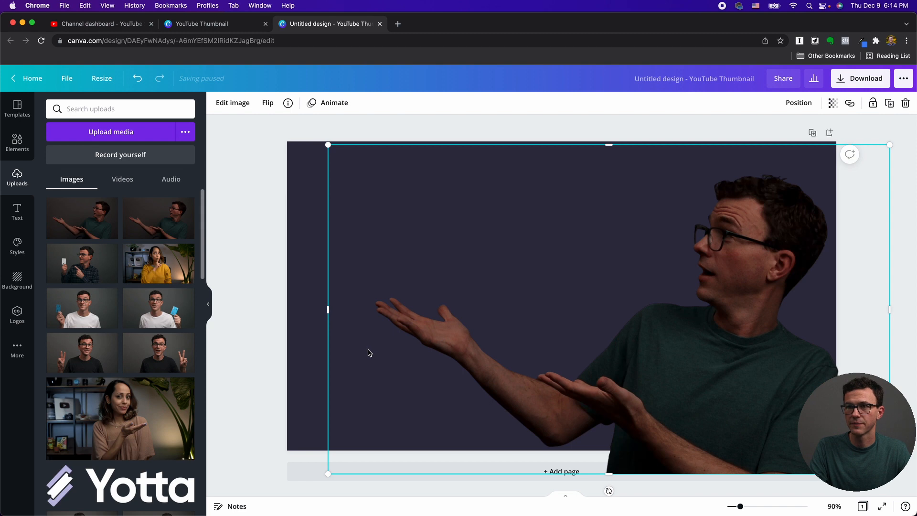
- Set the cutout's brightness to 16 and add a Glow shadow to it
left_click(233, 108)
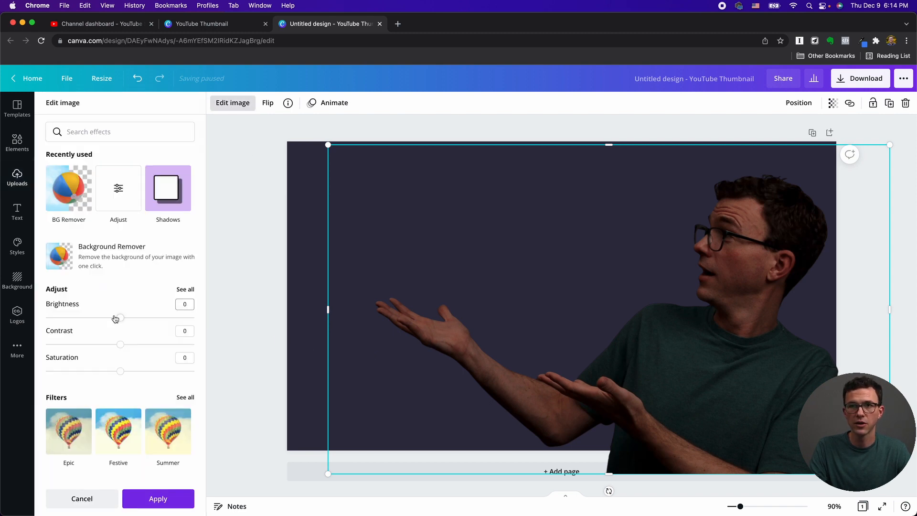
left_click_drag(121, 322, 130, 324)
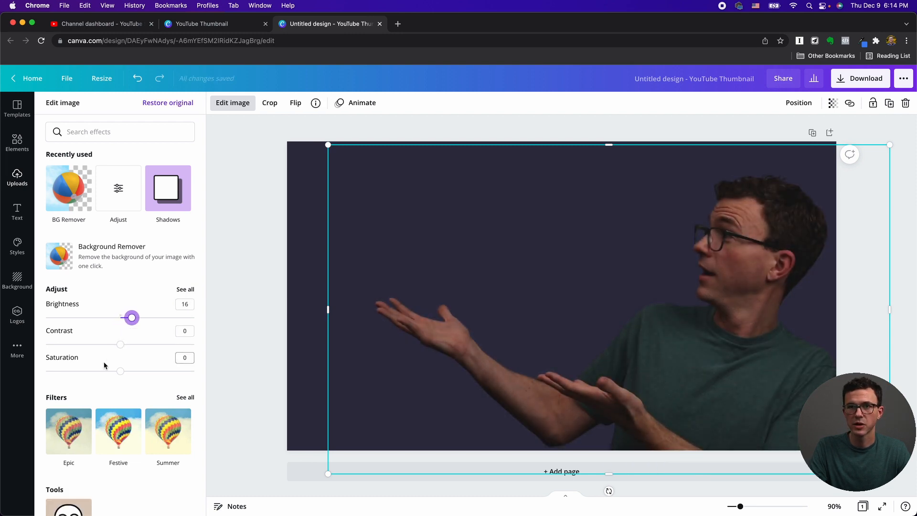
scroll(158, 368, "down", 3)
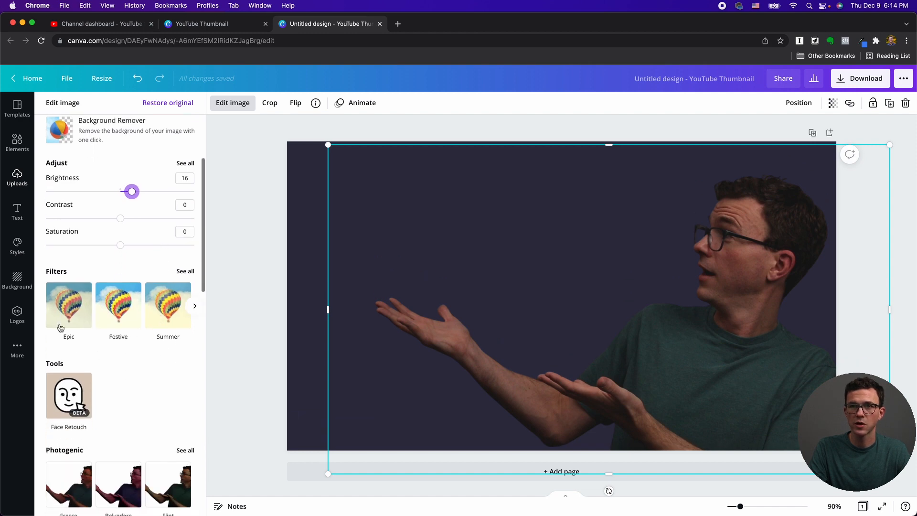
scroll(105, 347, "down", 7)
left_click(69, 341)
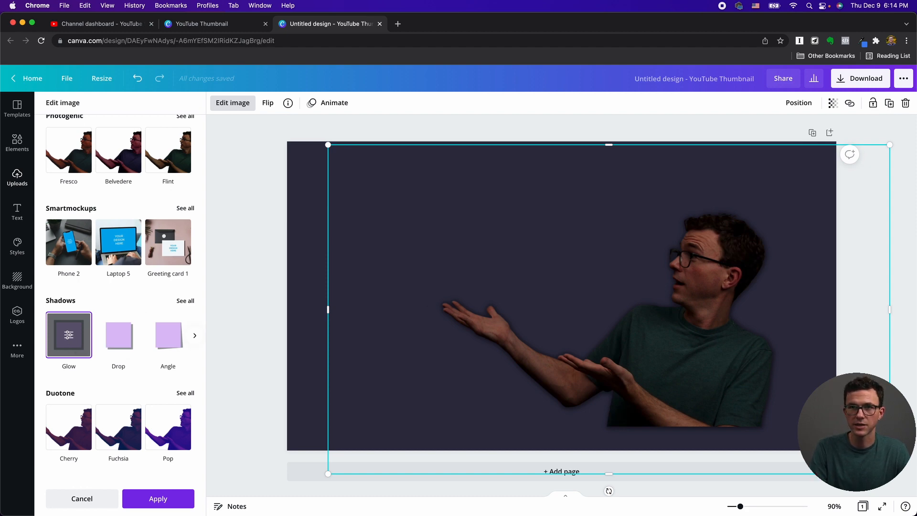
- Change the Glow shadow's colour to white from the THEFIGCO COLORES palette
left_click(68, 335)
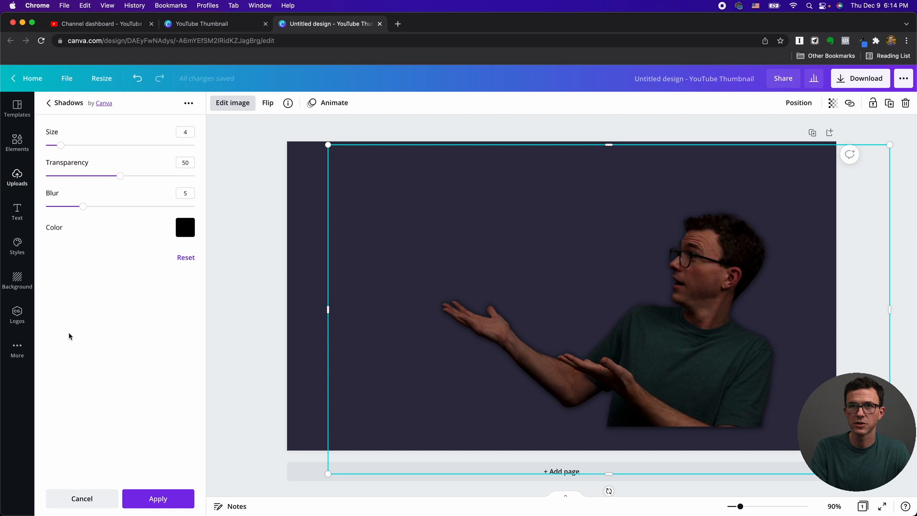
left_click(184, 228)
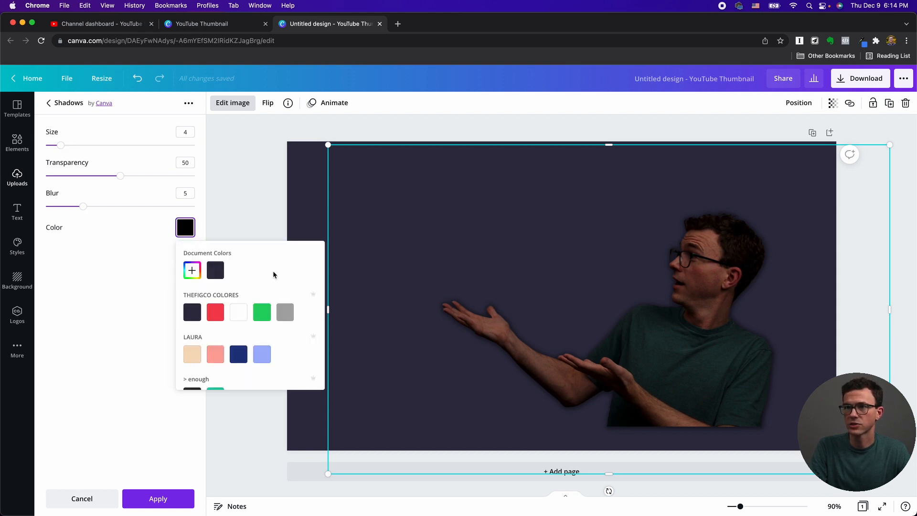
left_click(246, 318)
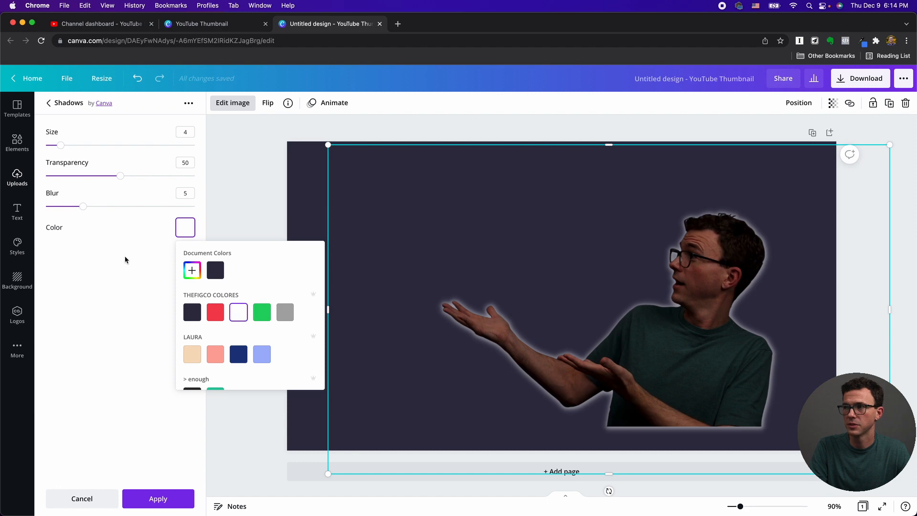
- Set the white Glow shadow's blur to 0, size to 9 and transparency to 87, and apply it to the cutout
left_click_drag(82, 209, 38, 209)
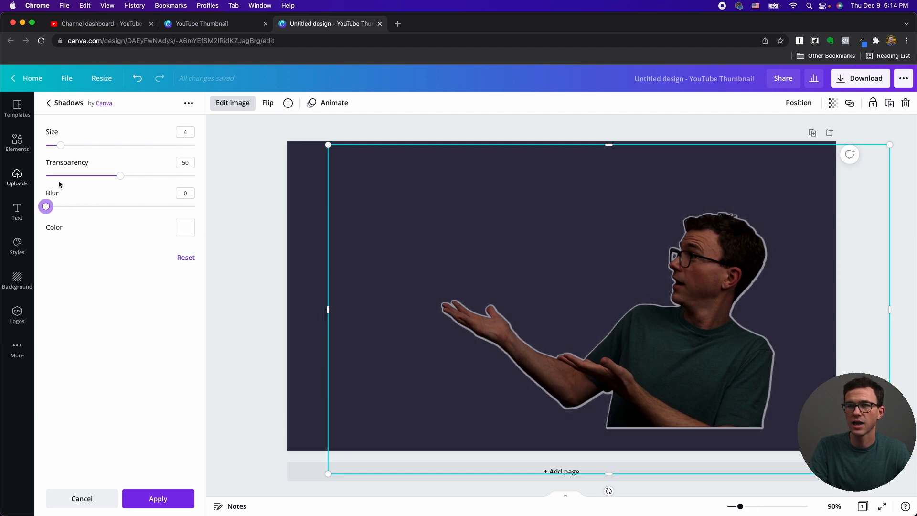
left_click_drag(63, 146, 72, 146)
left_click_drag(74, 146, 80, 146)
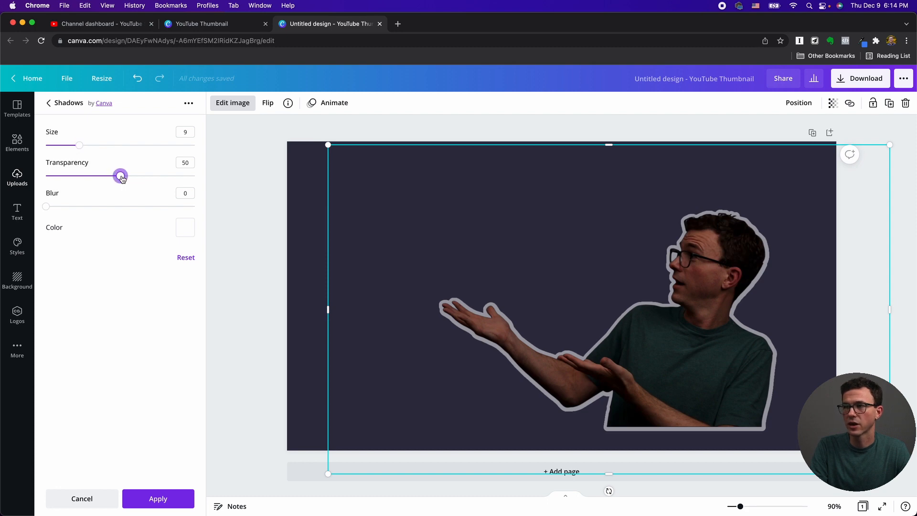
left_click_drag(122, 177, 176, 179)
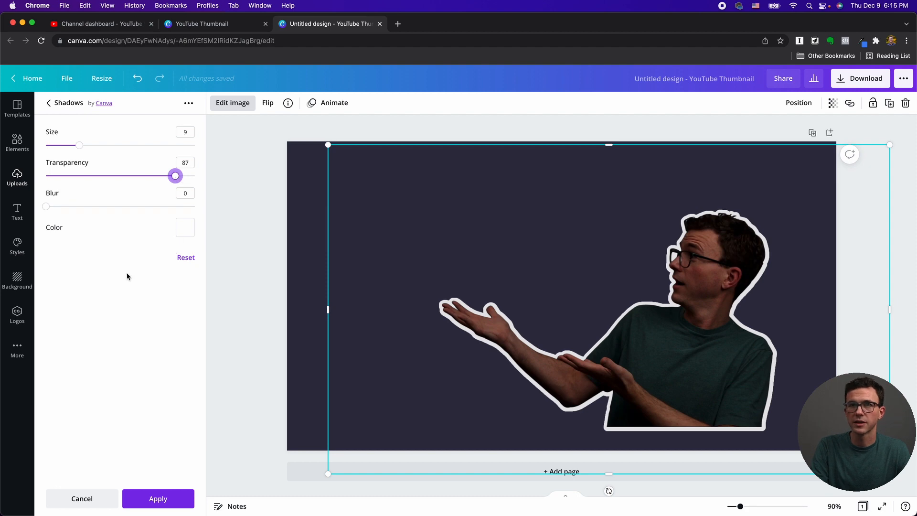
left_click(287, 294)
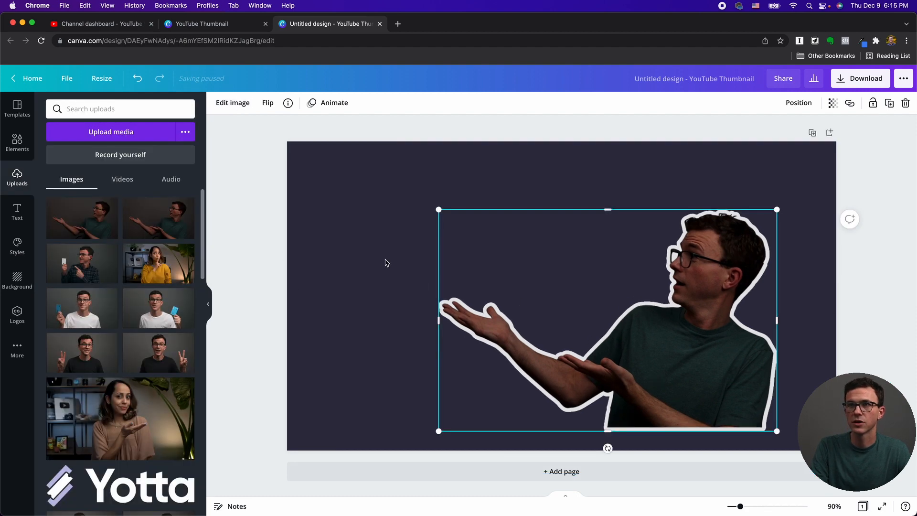
- Set the cutout's brightness to 22 and enlarge it so the man overhangs the right and lower page edges
left_click(230, 105)
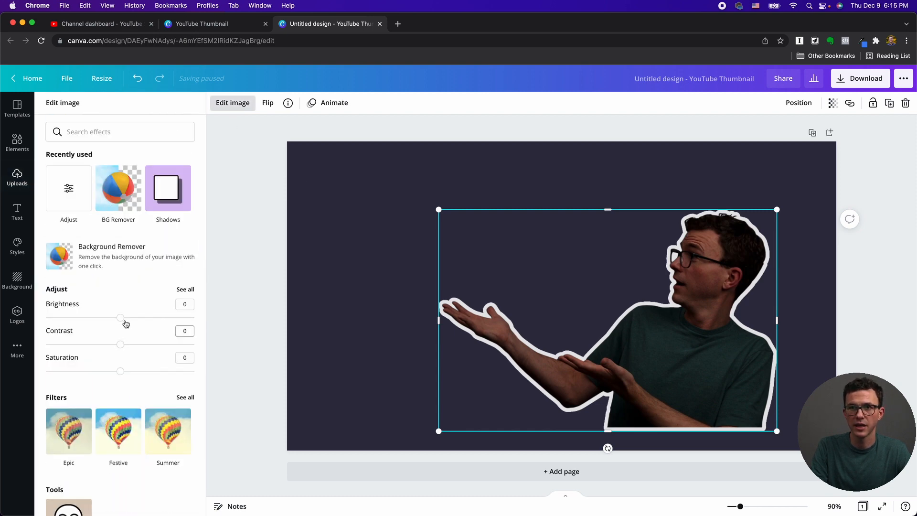
mouse_move(121, 319)
left_mouse_down()
mouse_move(148, 324)
mouse_move(137, 320)
left_mouse_up()
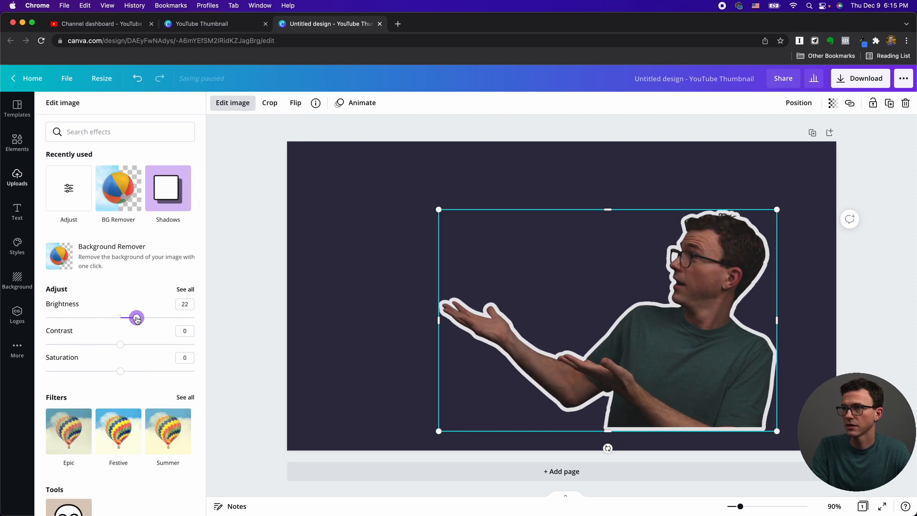
left_click(392, 287)
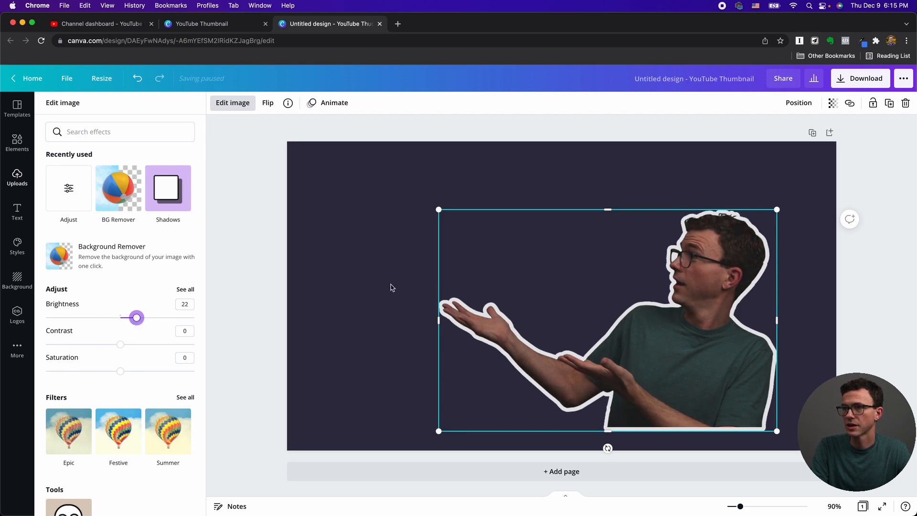
left_click_drag(777, 209, 868, 157)
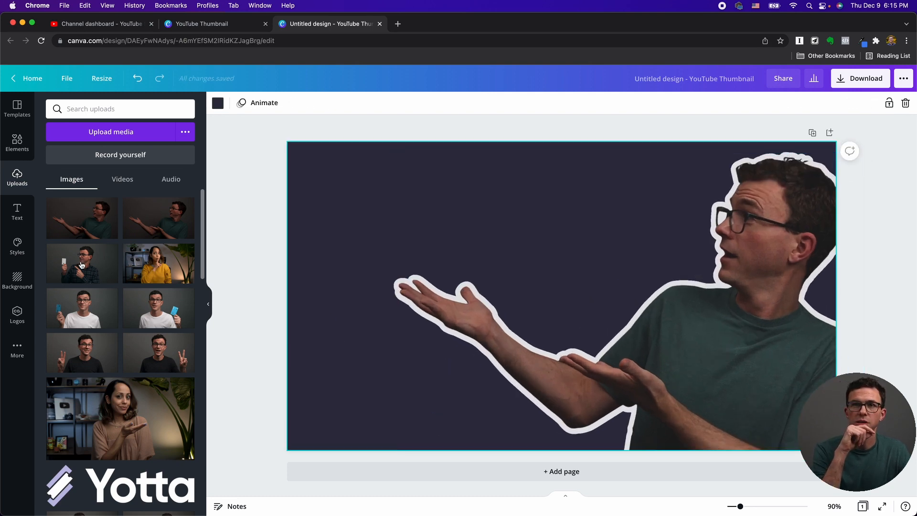
- Add the red YouTube play logo from the recently used elements, shrink it and place it in the page's upper left area
left_click(17, 142)
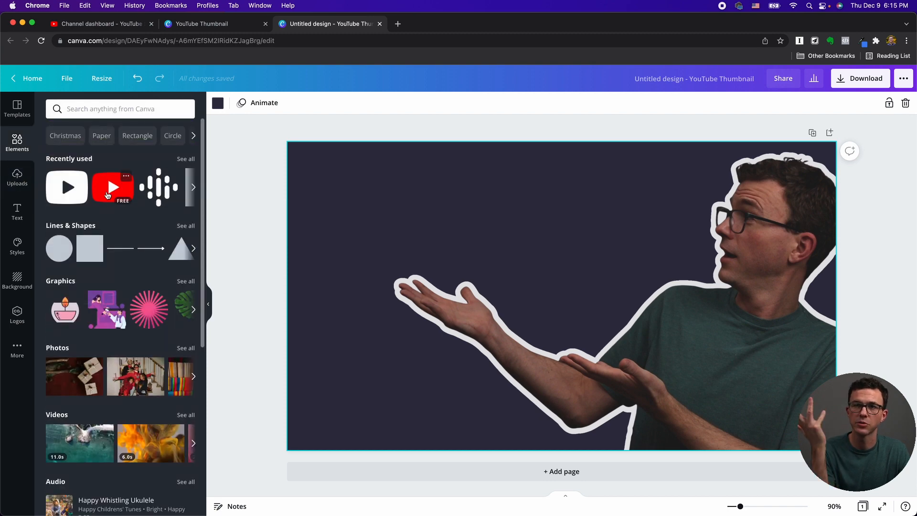
left_click(108, 190)
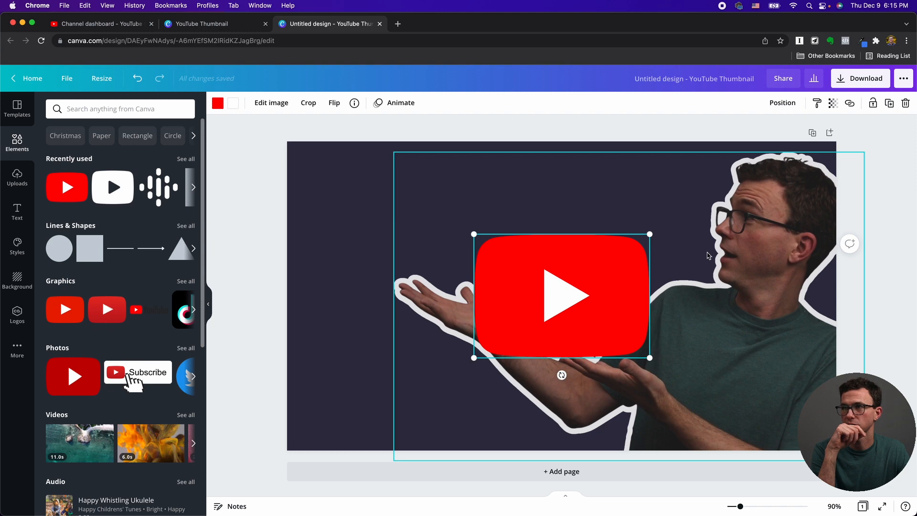
left_click_drag(649, 234, 573, 288)
left_click_drag(520, 318, 364, 202)
key("Escape")
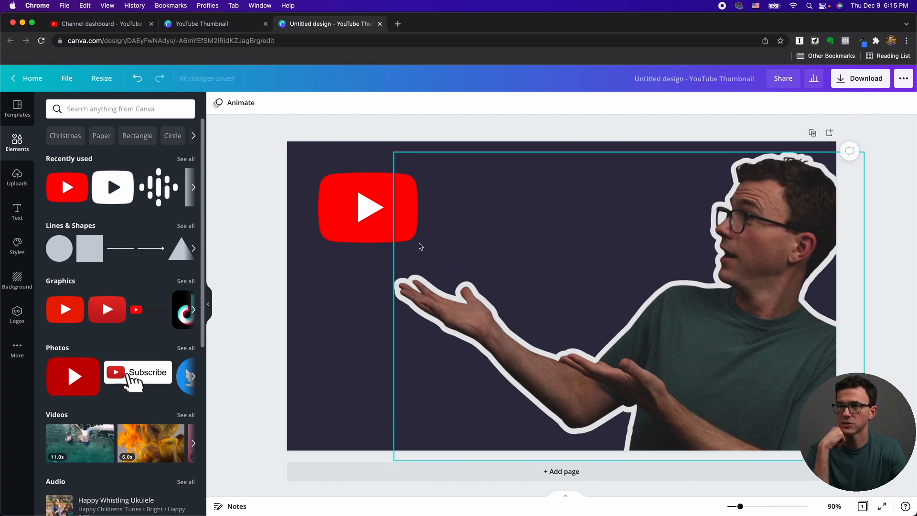
- Add a text box in Open Sans Extra Bold reading THUMBNAIL
key("t")
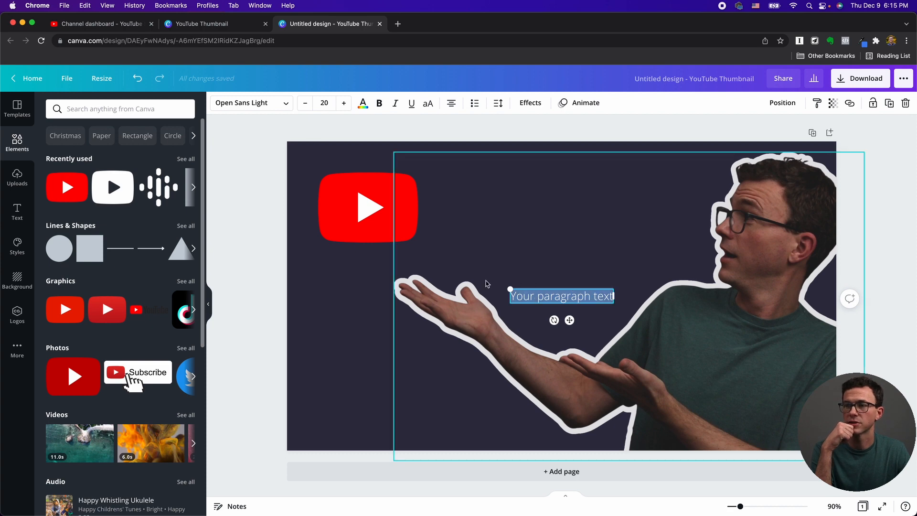
left_click(244, 102)
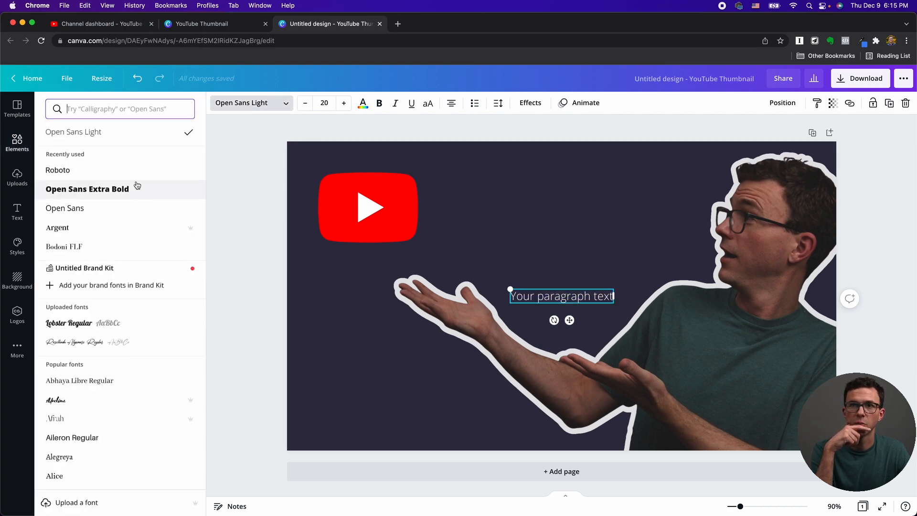
left_click(87, 189)
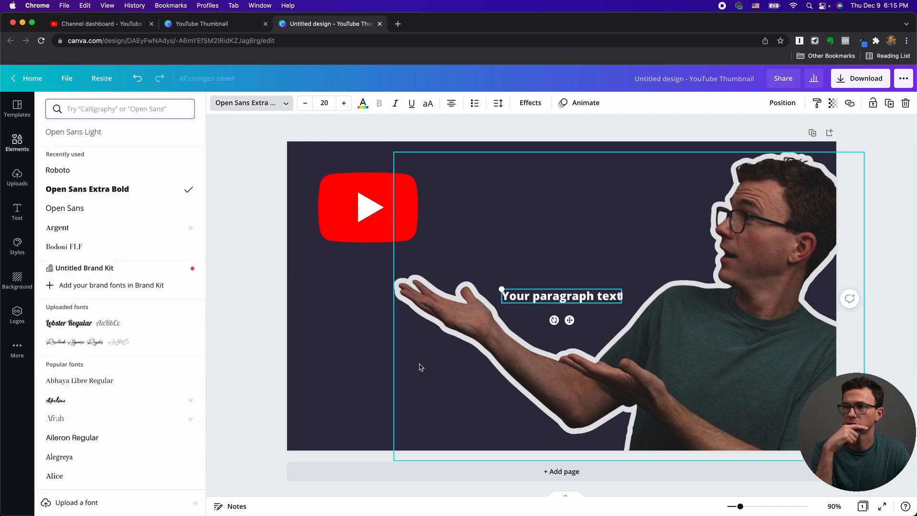
double_click(535, 304)
key("BackSpace")
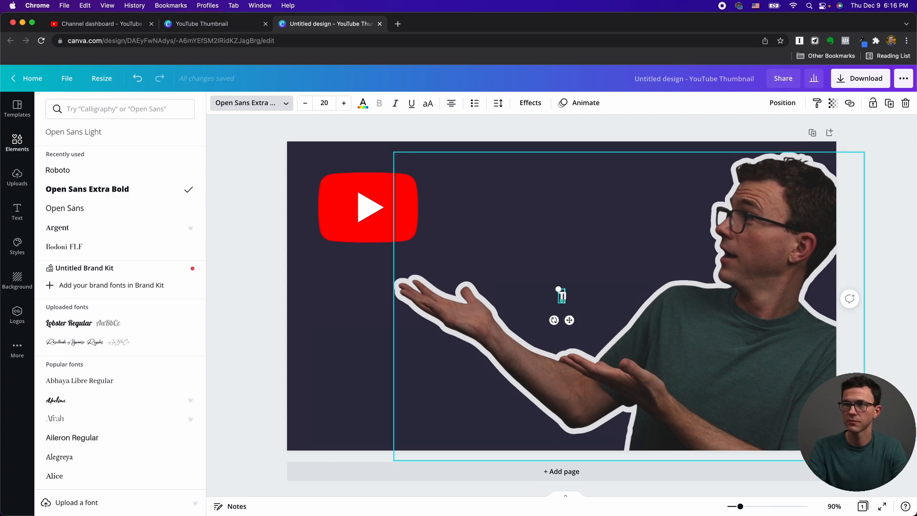
type("THUMBNA")
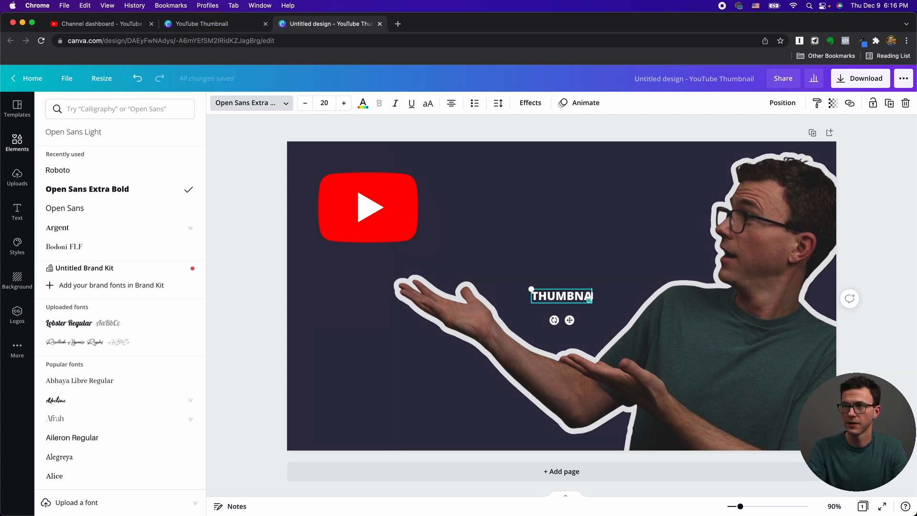
type("IL")
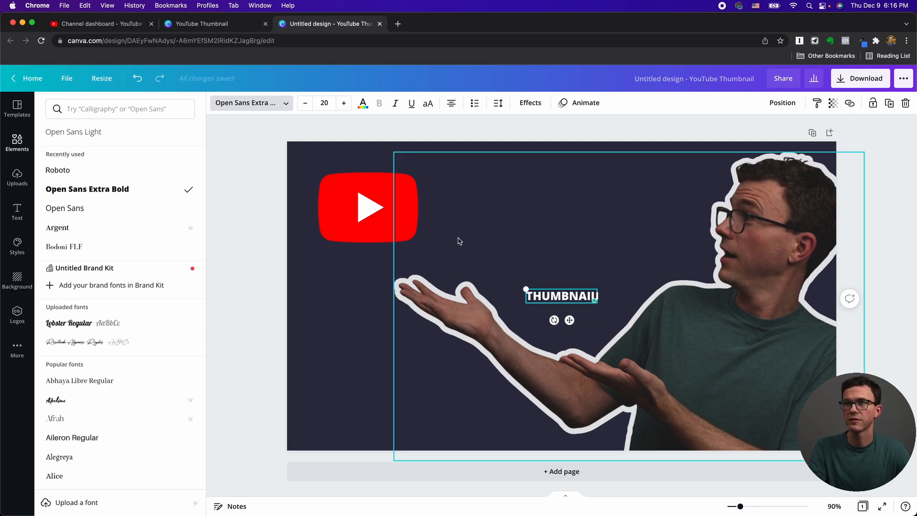
- Enlarge the THUMBNAIL text to size 74.5 and place it between the YouTube logo and the man's face
left_click(343, 104)
left_click(344, 104)
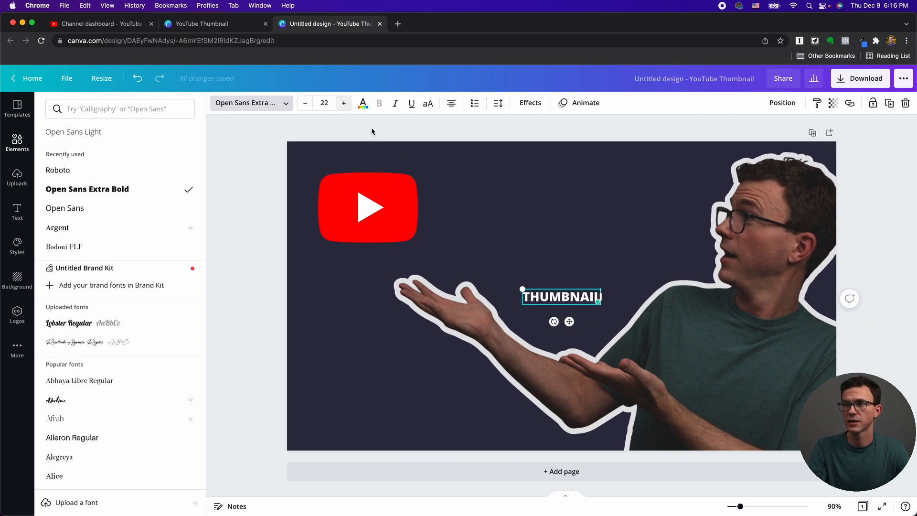
left_click_drag(523, 289, 543, 208)
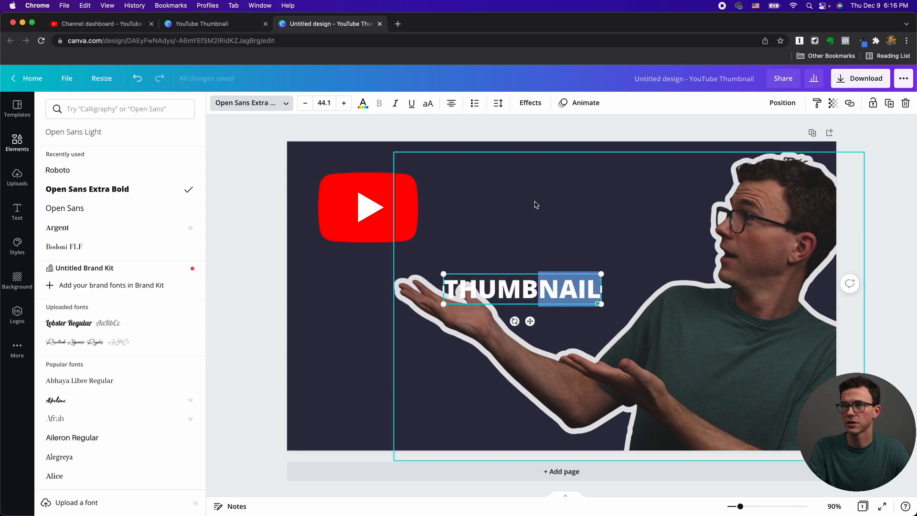
left_click(260, 297)
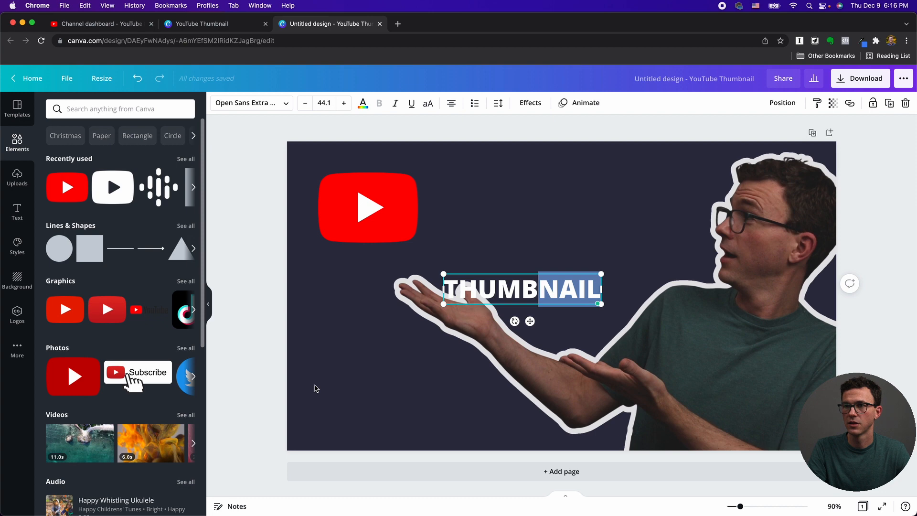
left_click(315, 388)
left_click(558, 279)
left_click_drag(559, 279, 572, 182)
left_click_drag(616, 207, 692, 222)
left_click_drag(477, 189, 450, 172)
left_click_drag(664, 203, 695, 208)
left_click_drag(603, 191, 602, 213)
- Add a second line reading TUTORIAL below THUMBNAIL in the same text box
left_click(575, 220)
key("Right")
key("Right")
key("Right")
key("Right")
key("Right")
key("Return")
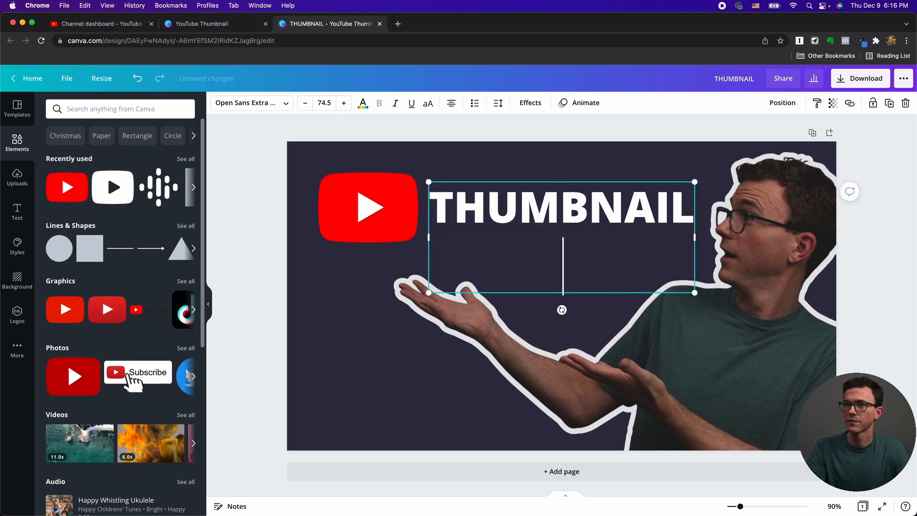
type("TUTORIAL")
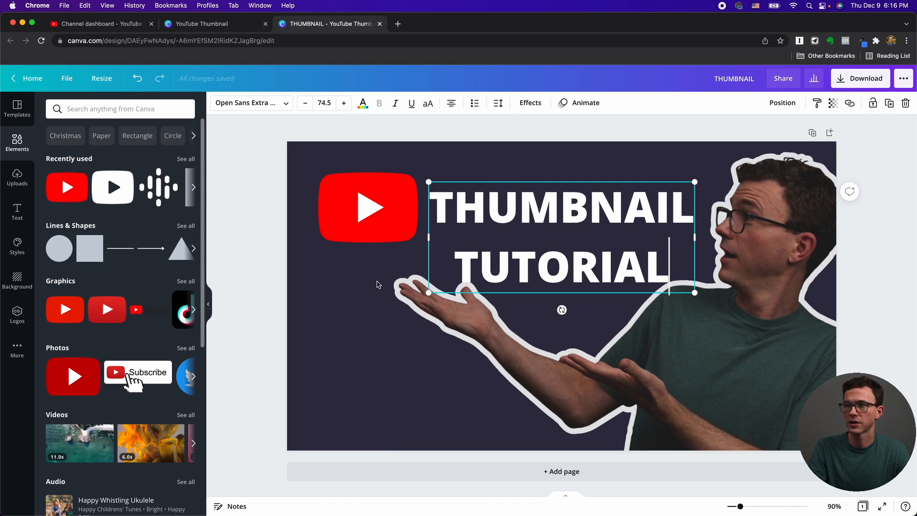
left_click(307, 305)
- Left-align the two-line title and move it up close to the page's upper edge
left_click(628, 231)
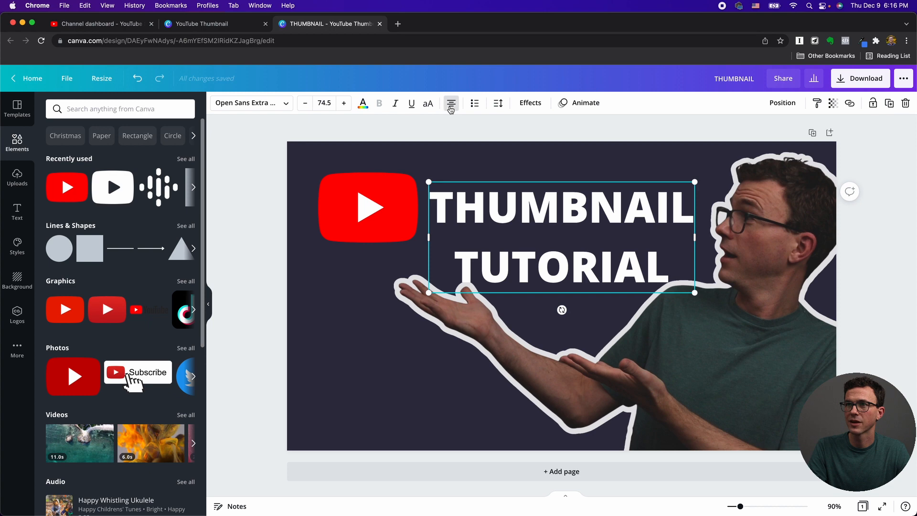
left_click(450, 103)
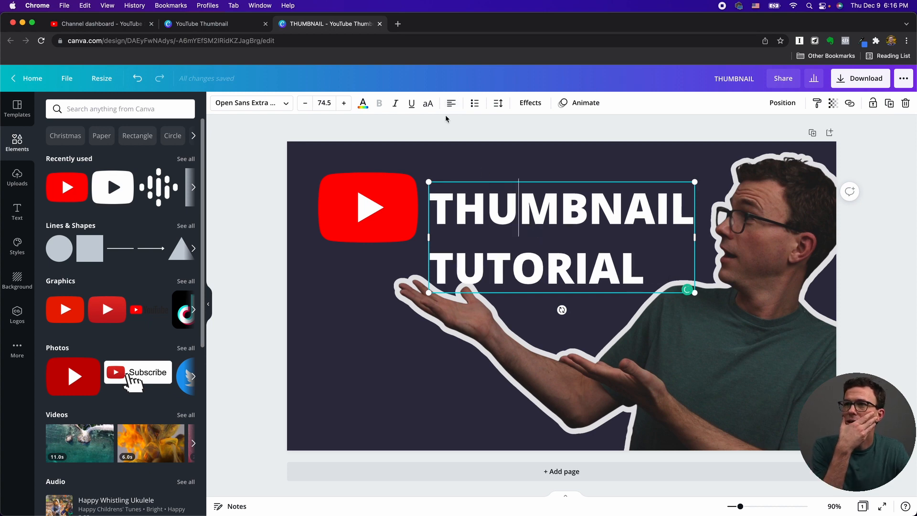
left_click(272, 254)
left_click_drag(592, 247, 596, 214)
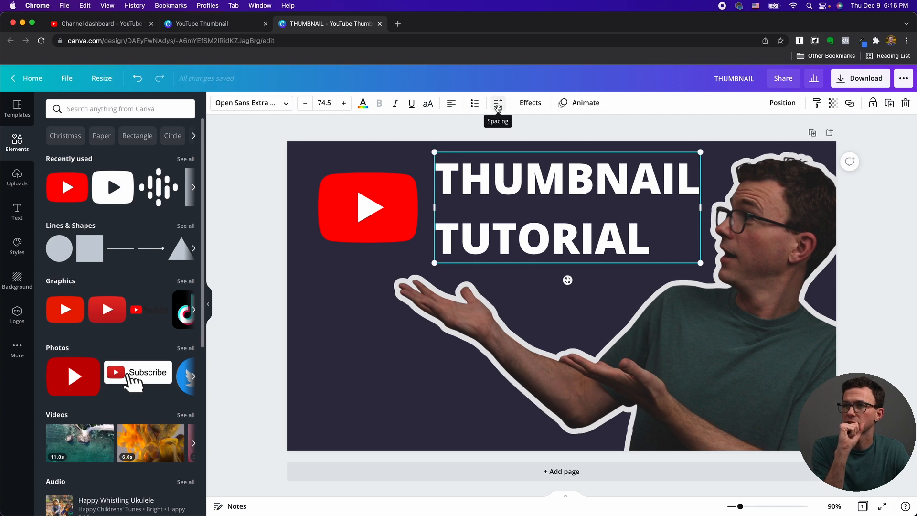
- Tighten the title's line spacing to 1.11
left_click(497, 106)
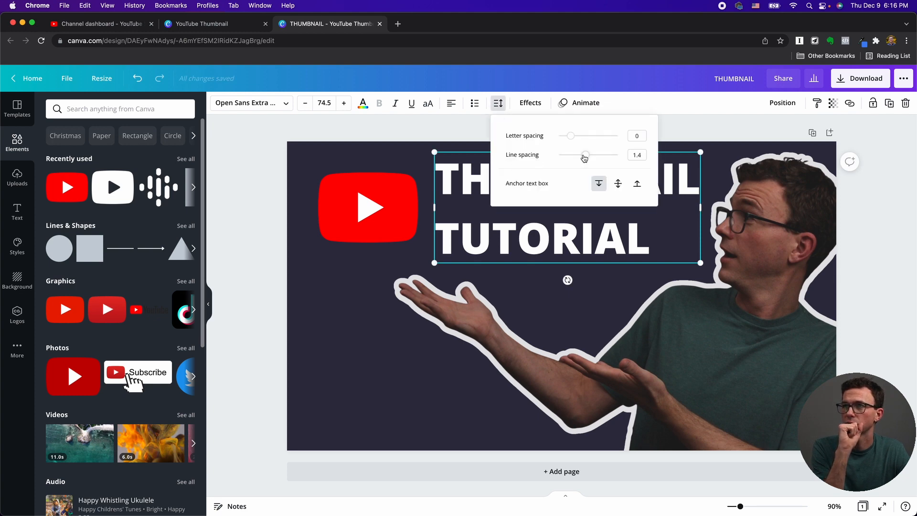
left_click_drag(585, 157, 576, 158)
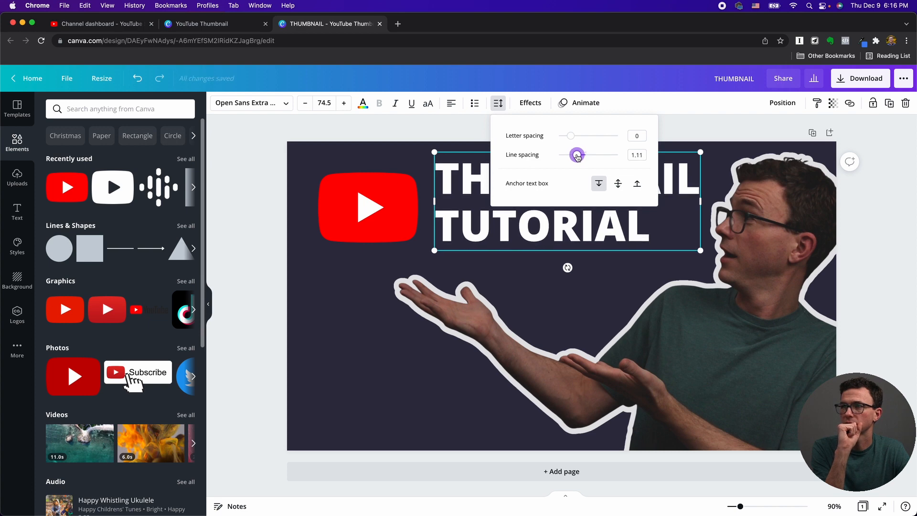
left_click(253, 185)
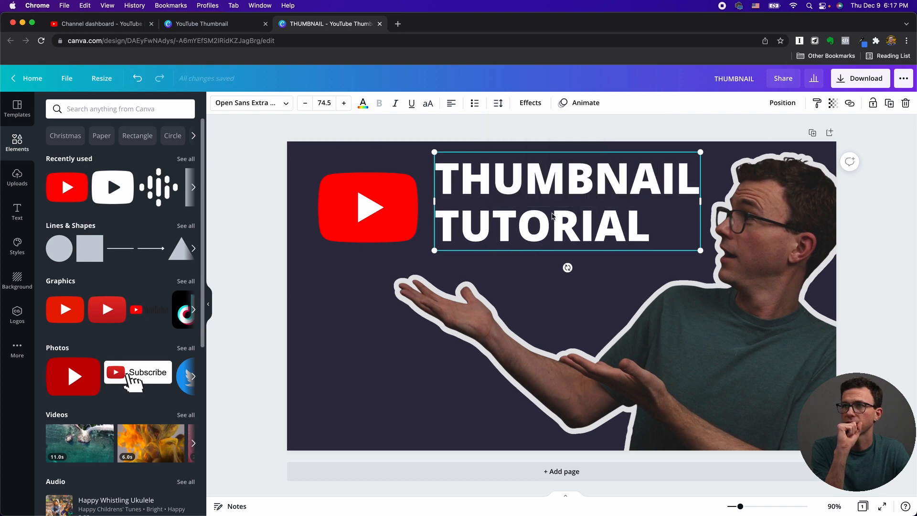
- Move the title and the YouTube logo slightly down so they line up with each other
left_click_drag(552, 216, 551, 227)
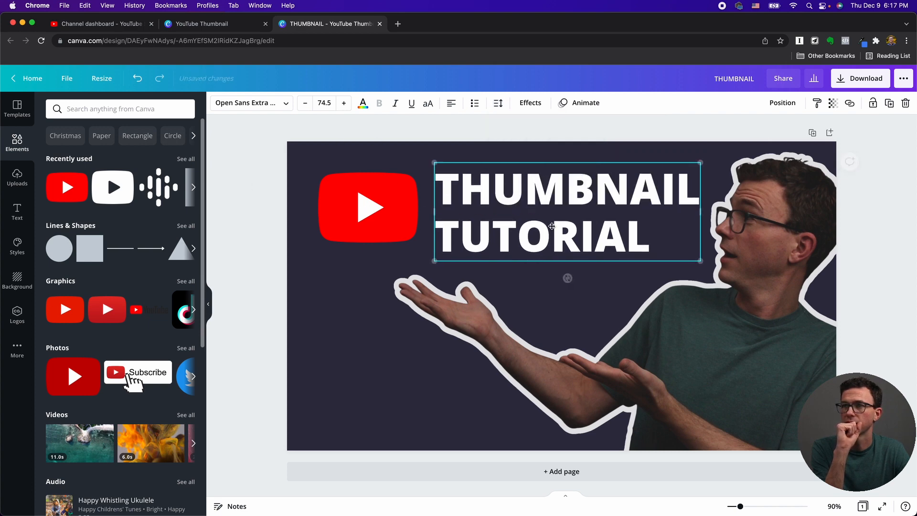
left_click(255, 218)
left_click_drag(382, 221, 382, 226)
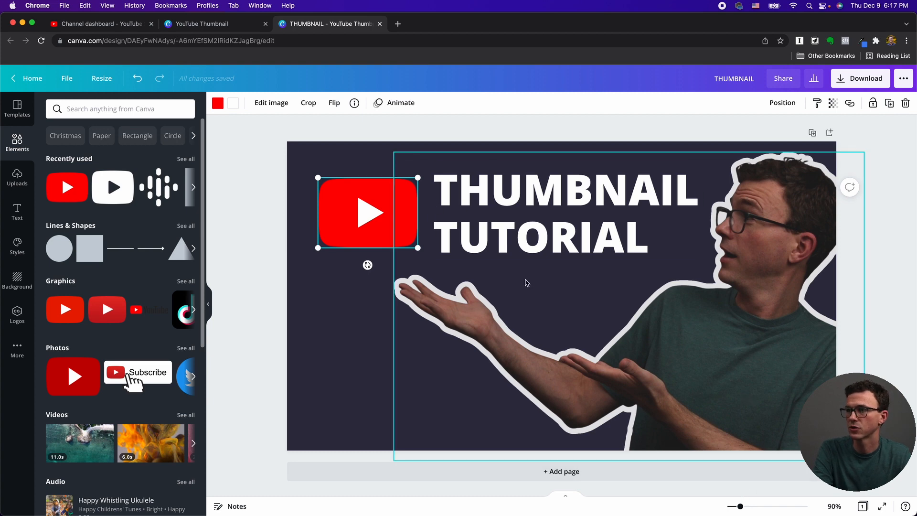
- Set the brightness of the man's cutout image to 30
left_click_drag(739, 510, 728, 511)
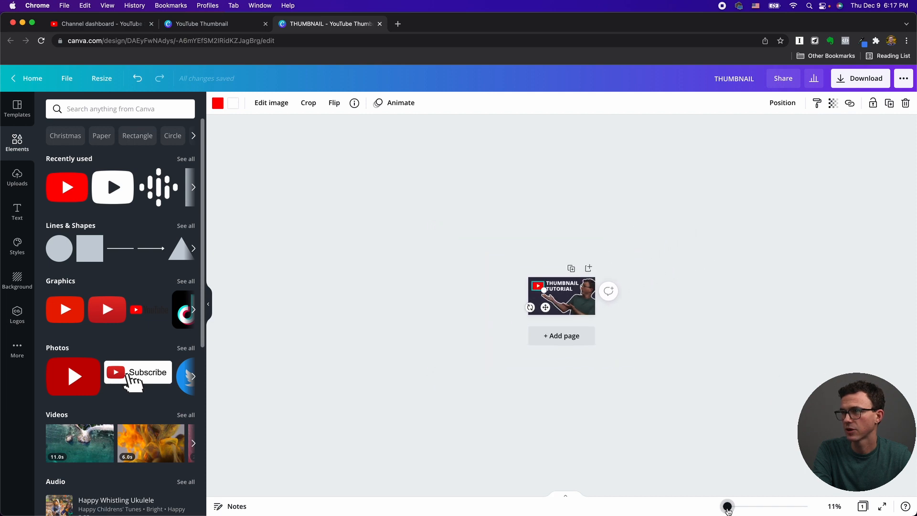
left_click(660, 373)
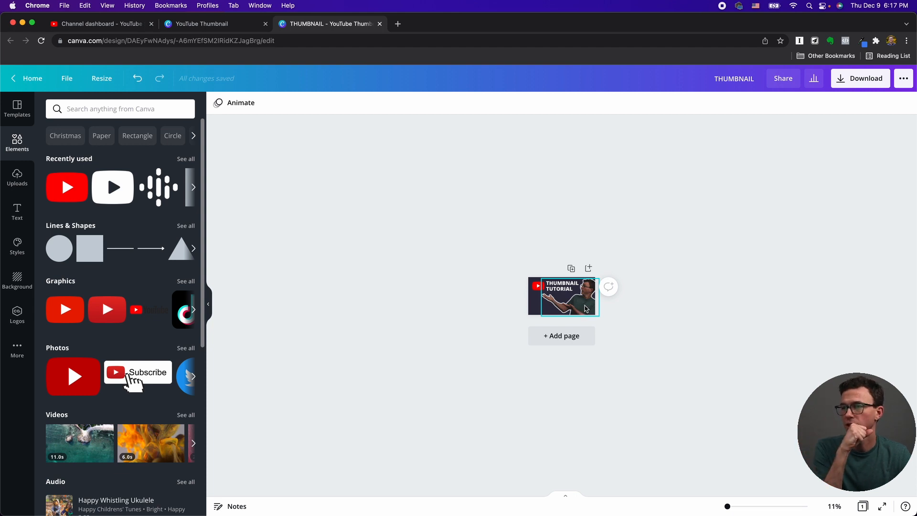
left_click(587, 309)
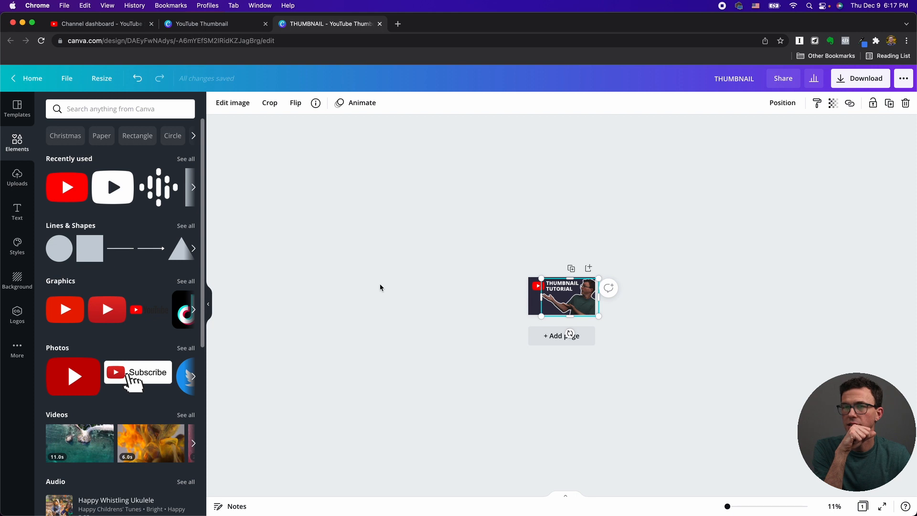
left_click(245, 105)
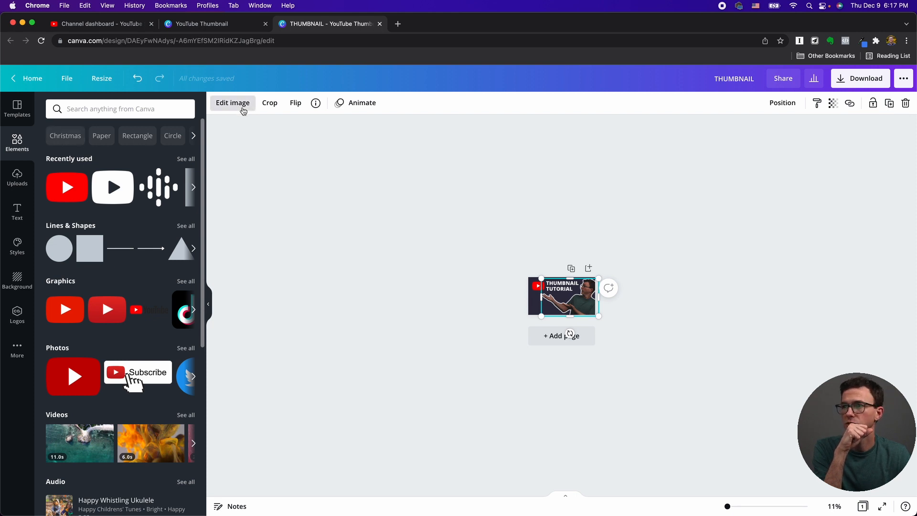
left_click(184, 306)
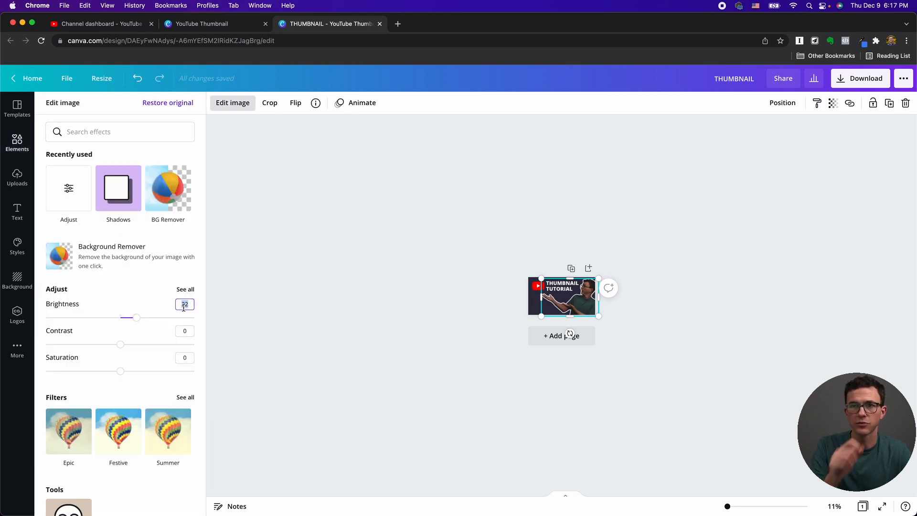
key("Return")
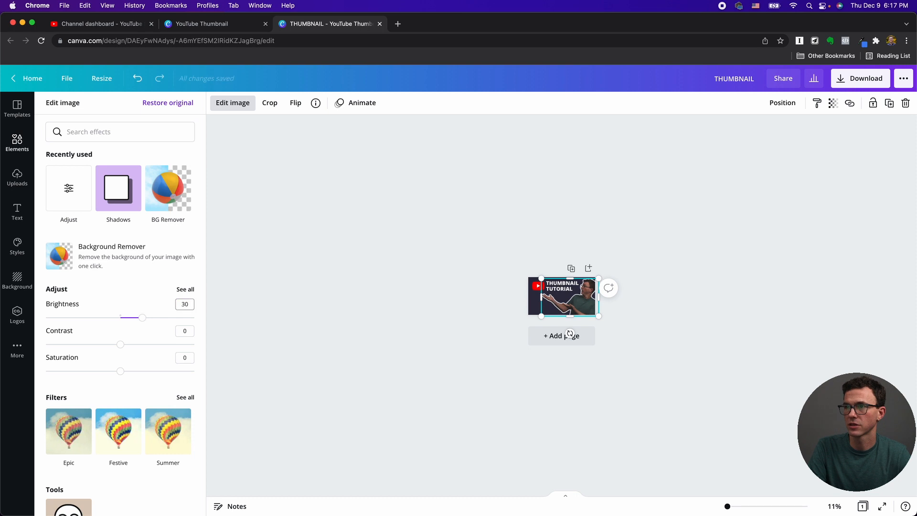
left_click(381, 400)
left_click(448, 346)
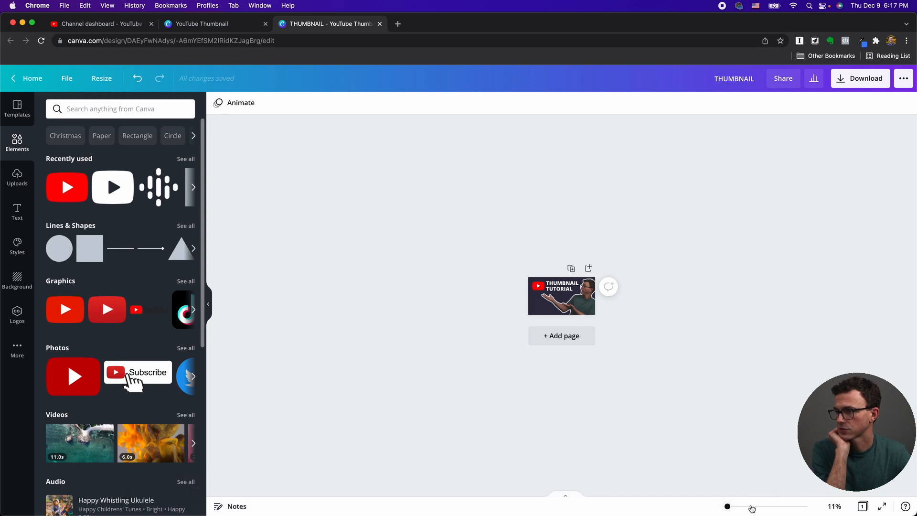
- Add a circle shape to the page and recolor it with the gray from the THEFIGCO COLORES brand palette
left_click(751, 507)
left_click_drag(752, 507, 743, 507)
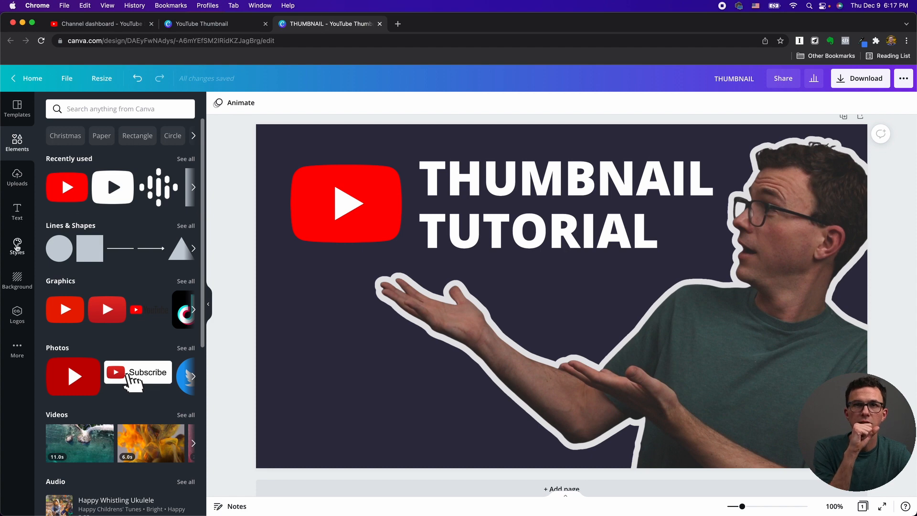
left_click(16, 156)
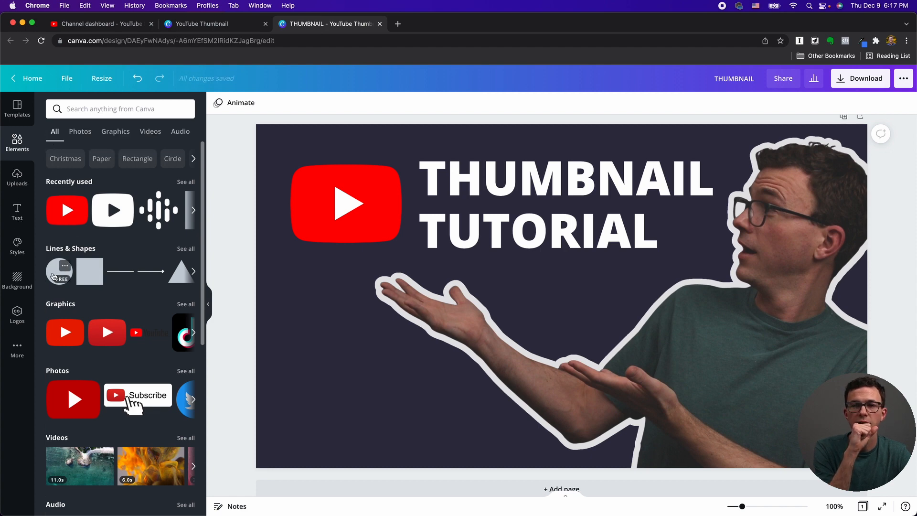
left_click(53, 276)
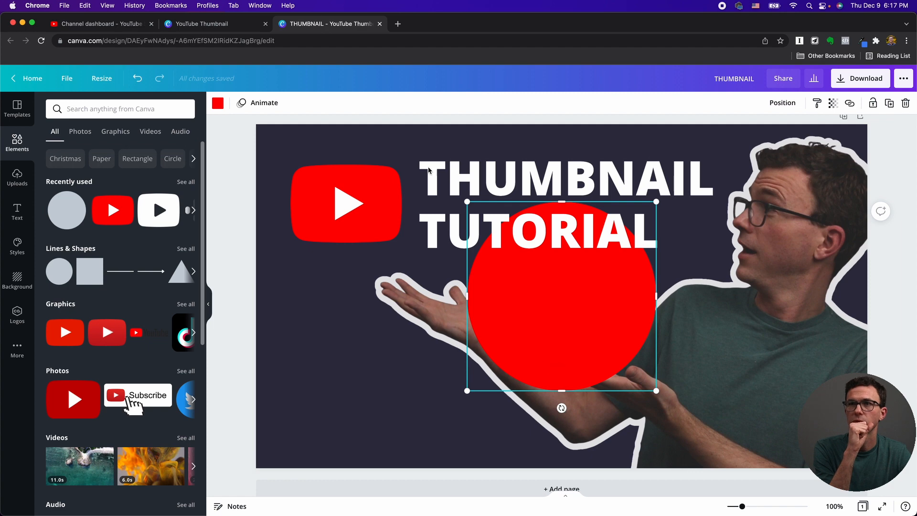
left_click(218, 103)
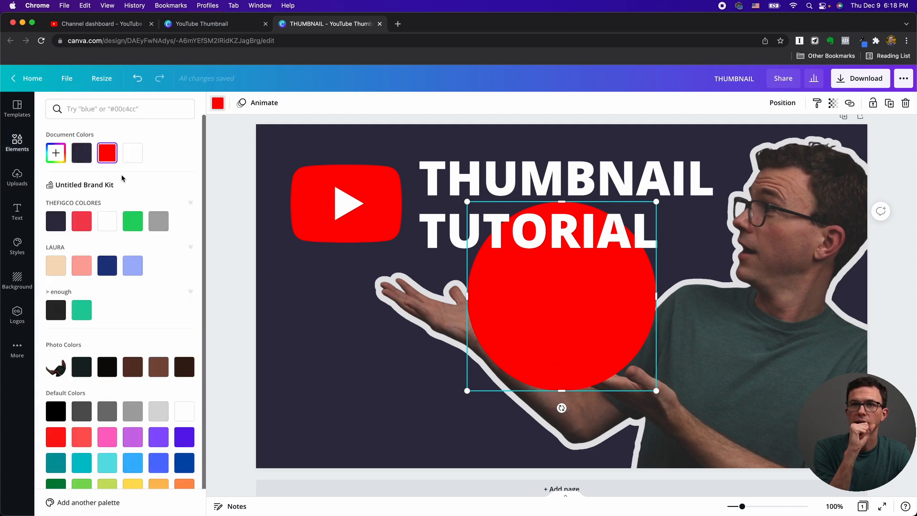
left_click(159, 223)
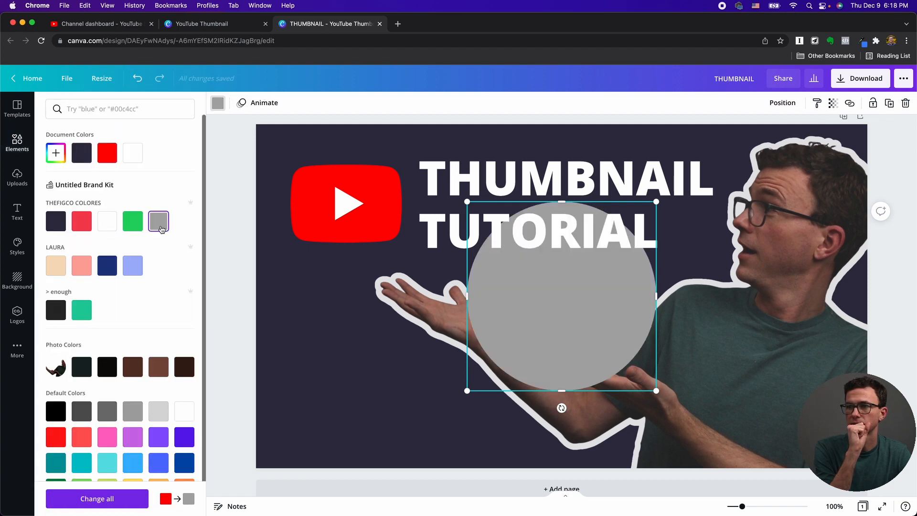
- Move the gray circle into the page's lower-left corner so that only a quarter of it shows
left_click_drag(516, 323, 237, 496)
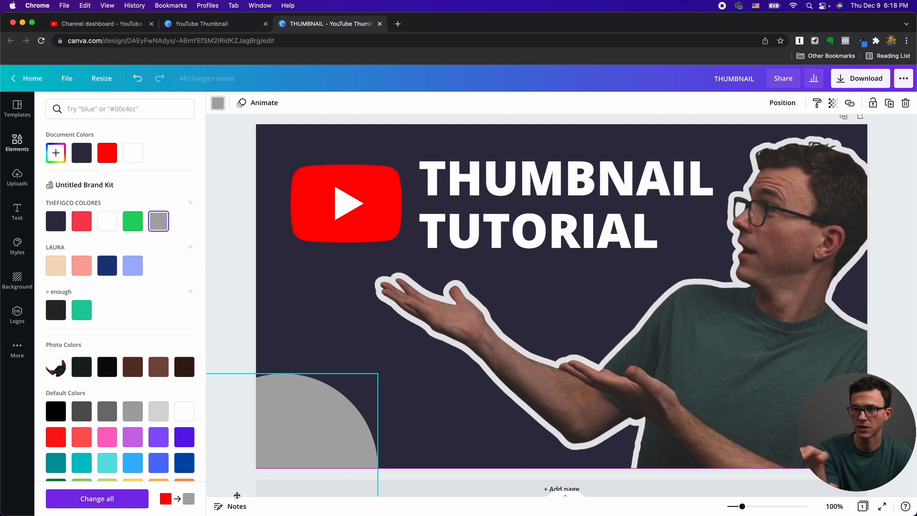
left_click_drag(237, 495, 209, 494)
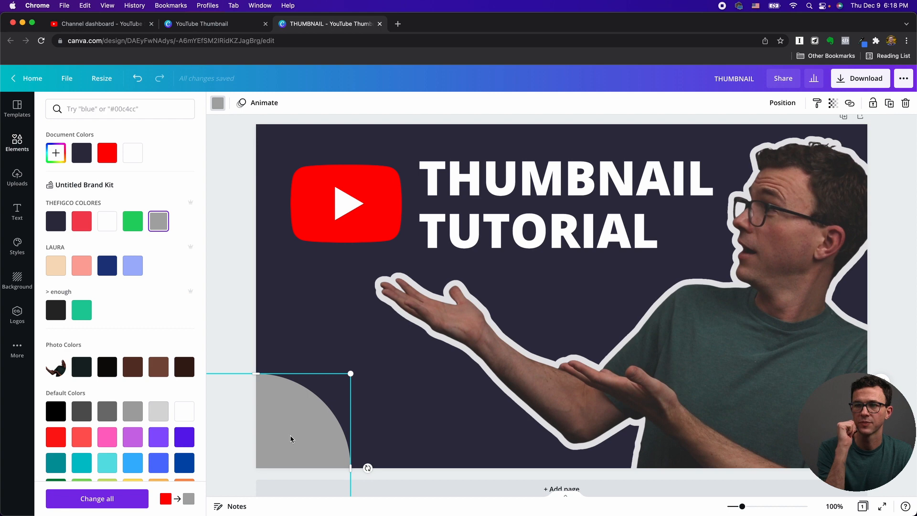
left_click(247, 353)
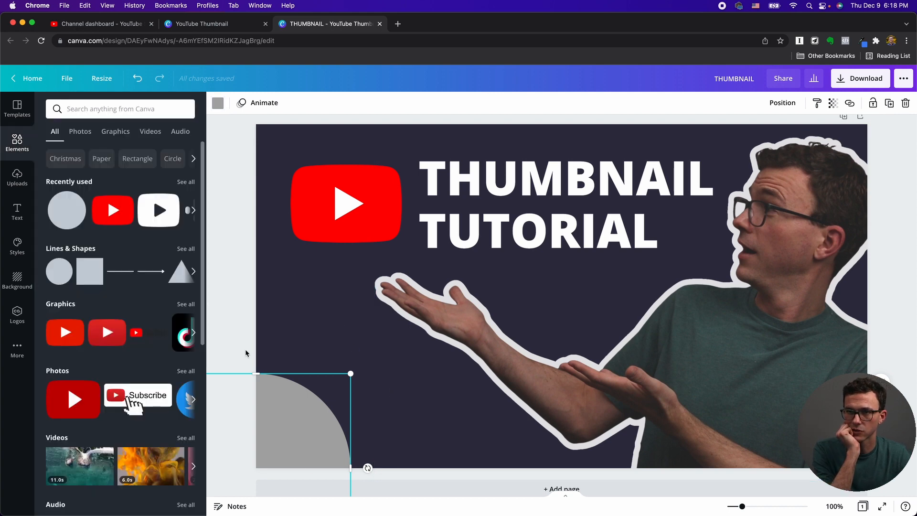
- Add a text box reading 2022 and shrink it to font size 40.5
key("t")
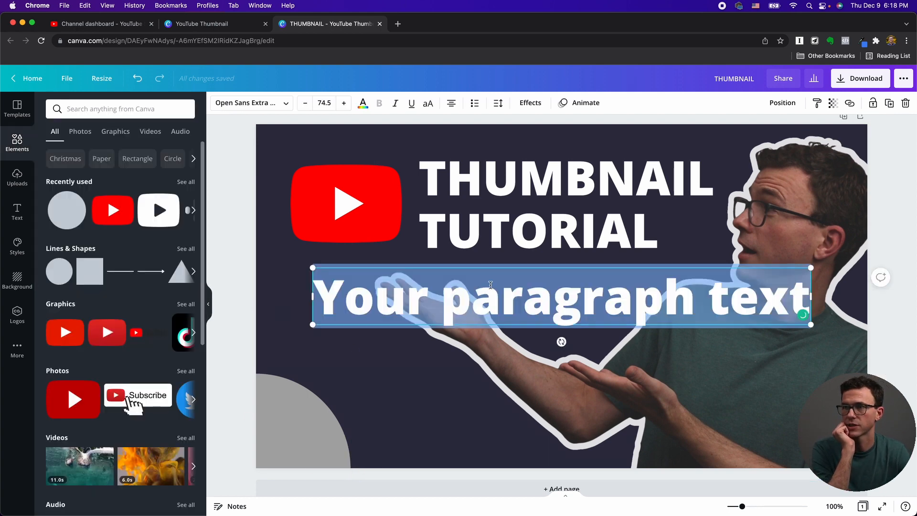
type("2022")
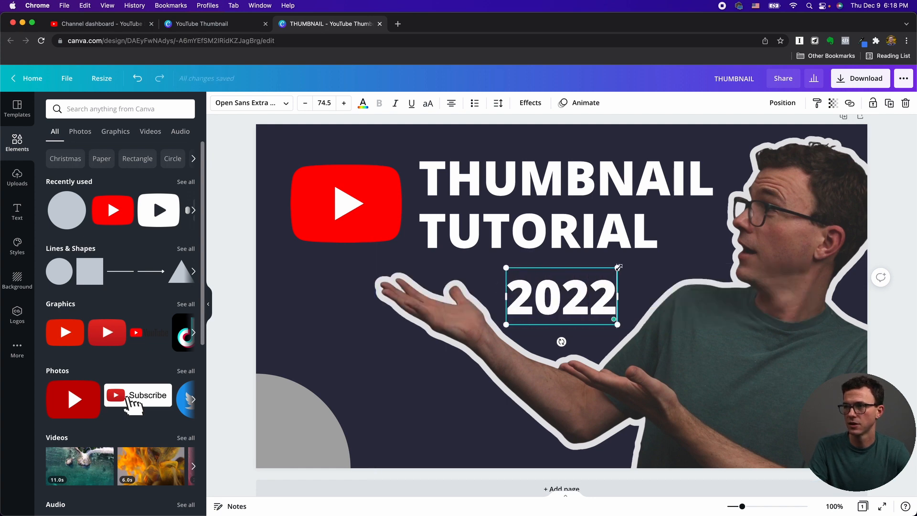
left_click_drag(617, 268, 402, 356)
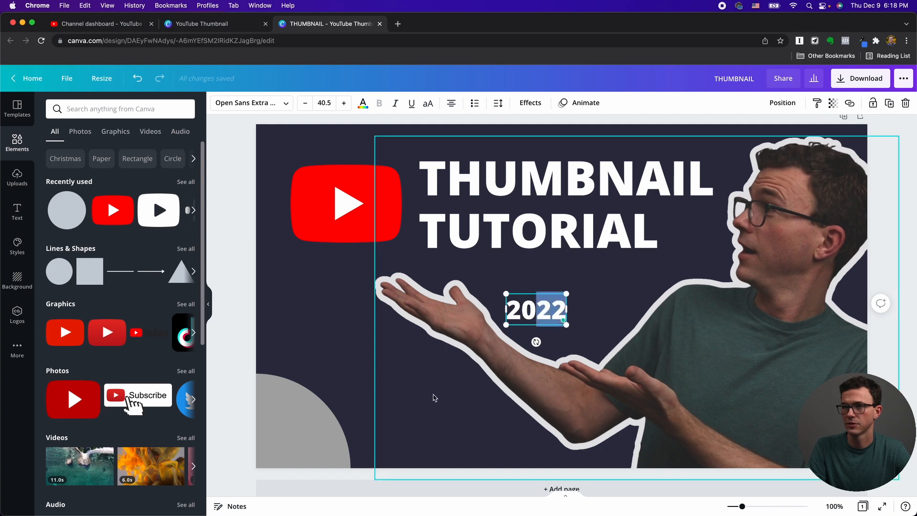
- Place the 2022 text on the gray corner circle, and shift both slightly lower so the text fits inside
left_click(334, 362)
left_click_drag(543, 315, 312, 431)
left_click_drag(313, 431, 313, 430)
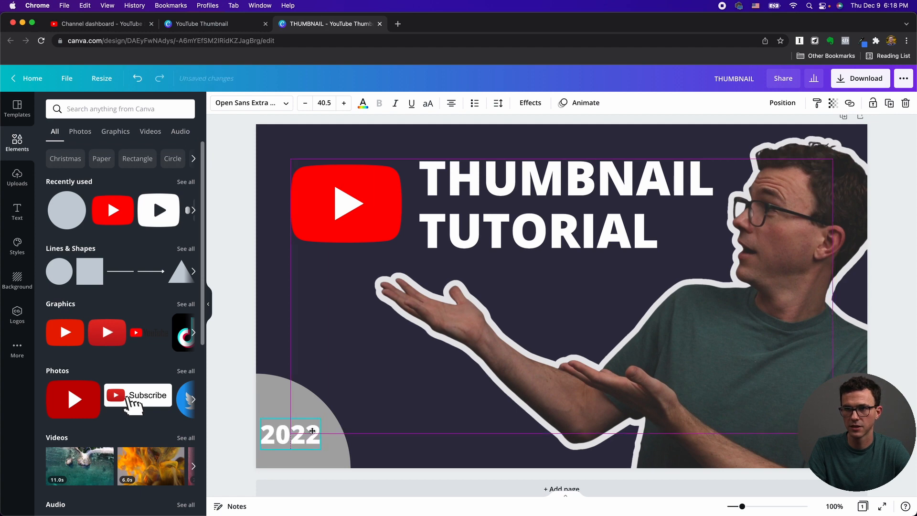
left_click(291, 405)
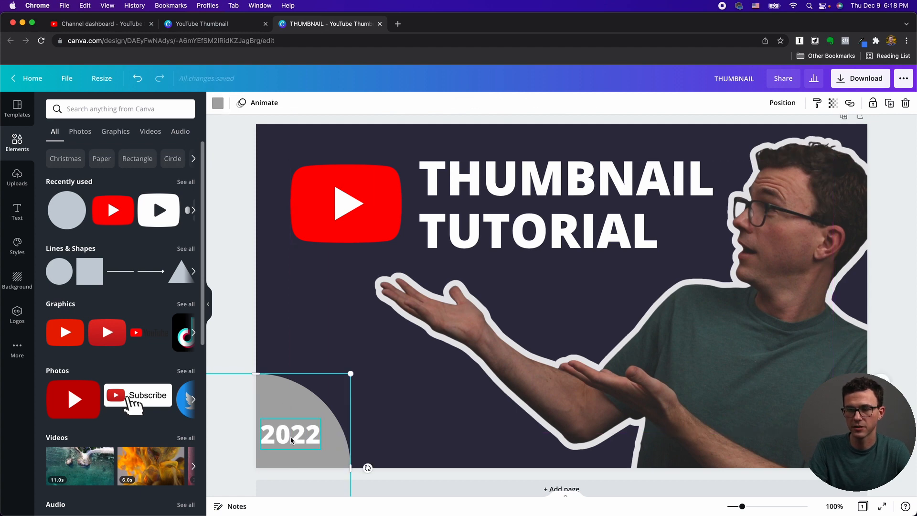
left_click_drag(288, 403, 283, 419)
left_click_drag(286, 431, 286, 441)
- Recolor the corner circle white and the 2022 text in the document's dark navy
left_click(288, 415)
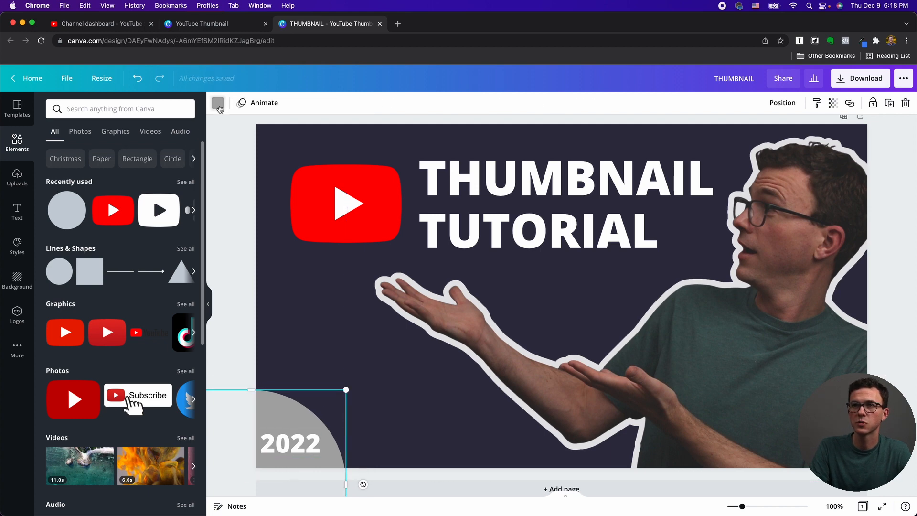
left_click(218, 104)
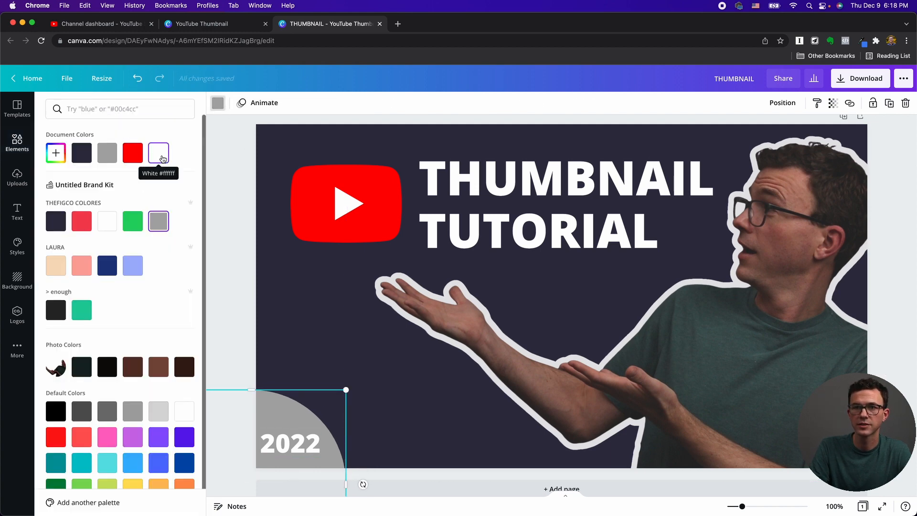
left_click(161, 155)
left_click(285, 456)
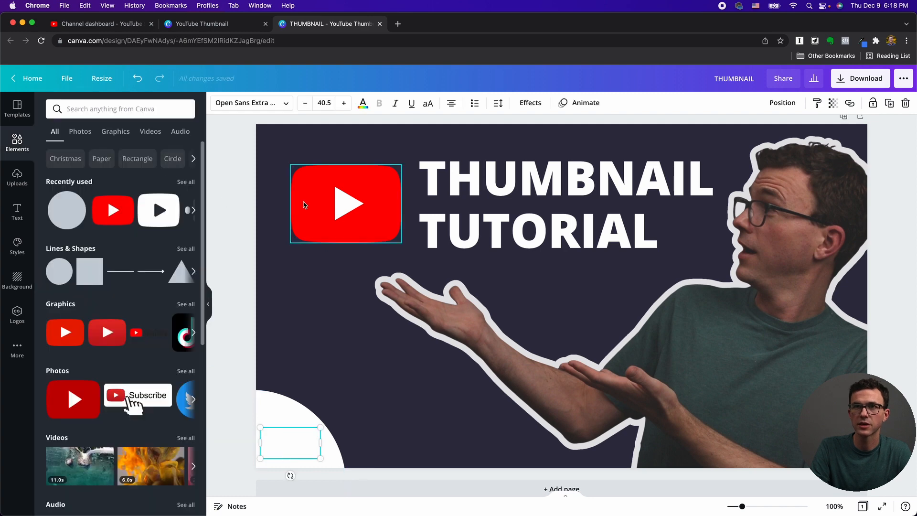
left_click(363, 105)
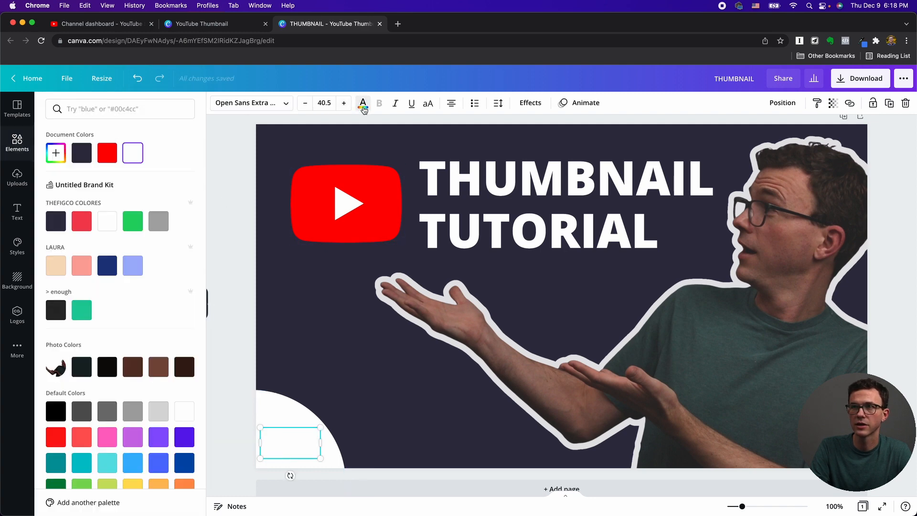
left_click(82, 153)
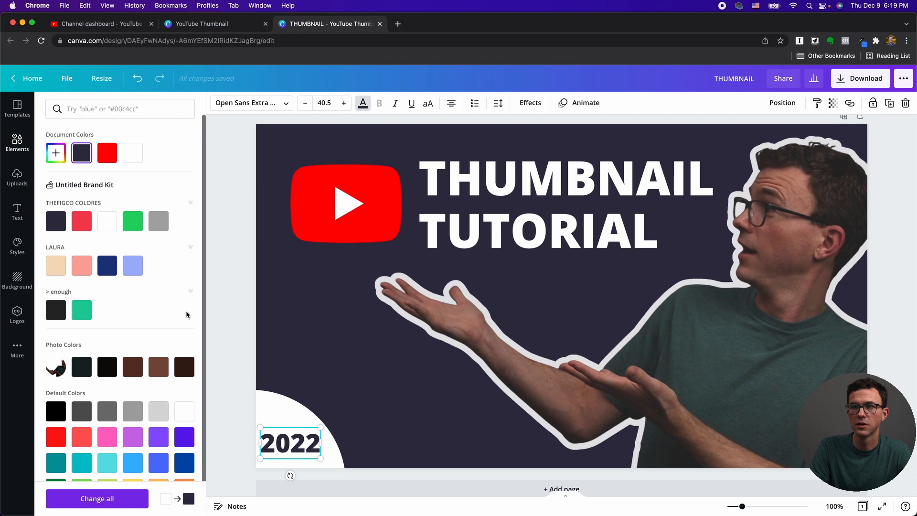
left_click(231, 317)
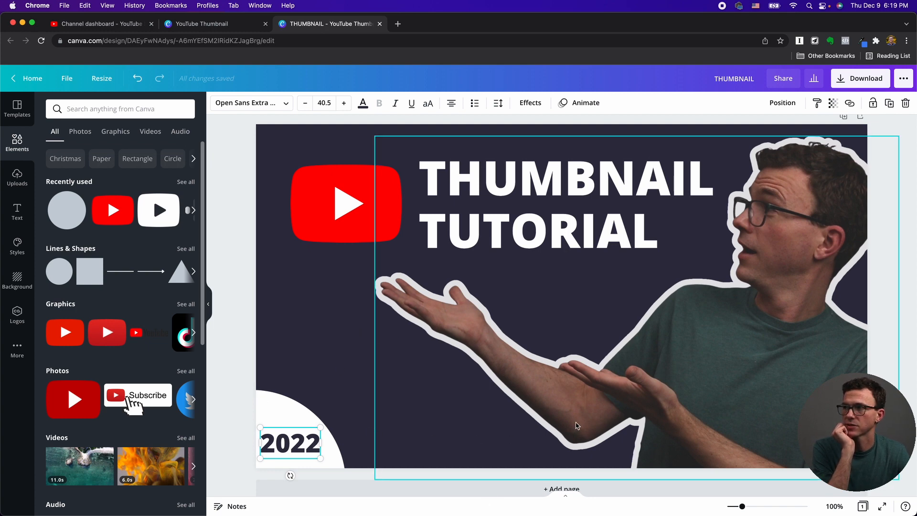
- Nudge the man's cutout slightly to the left, keeping its height on the page
left_click(675, 411)
key("Left")
key("Left")
key("Left")
key("Left")
key("Left")
key("Left")
key("Left")
key("Left")
key("Left")
key("Left")
key("Left")
key("Left")
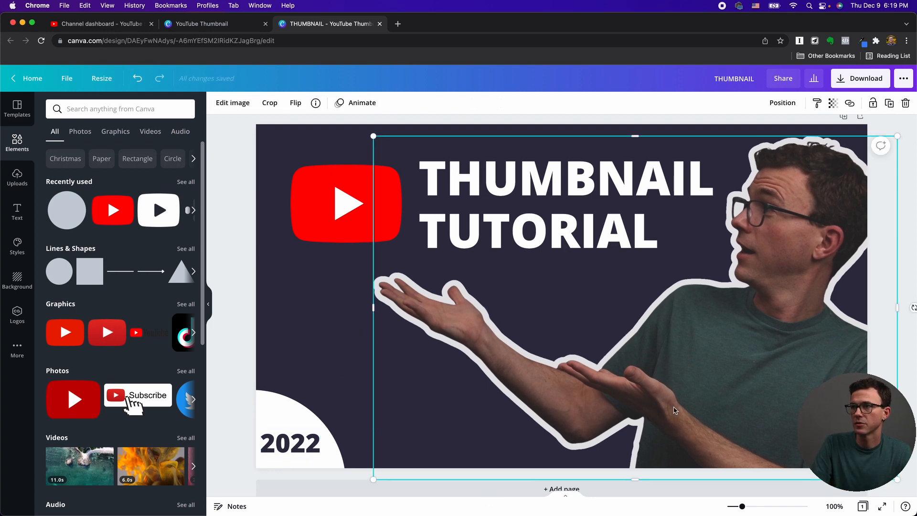
key("Left")
key("Left")
key("Left")
key("Left")
key("Left")
key("Left")
key("Left")
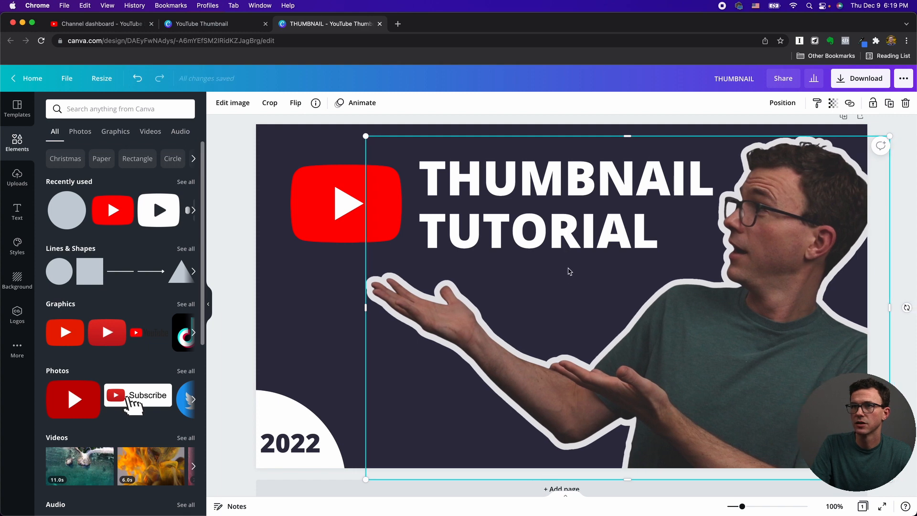
- Nudge the YouTube logo slightly to the left, away from the title
left_click(340, 195)
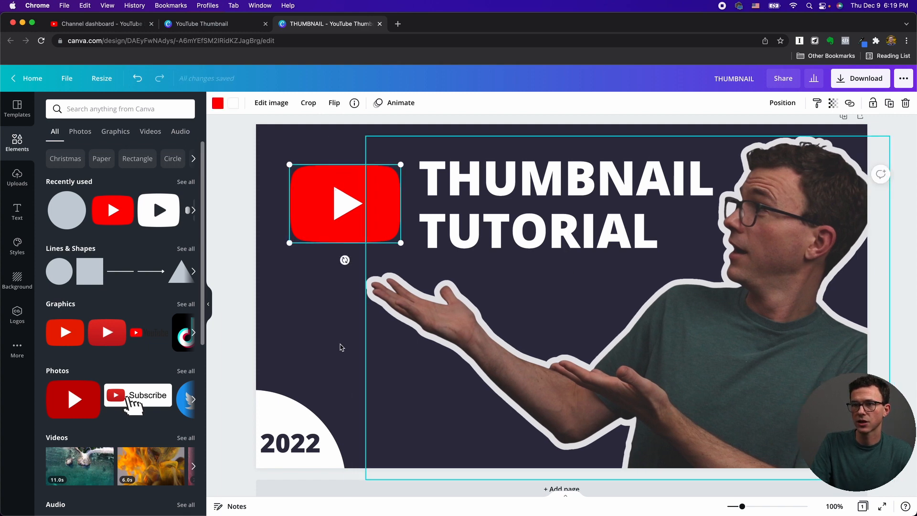
key("Left")
key("Left")
key("Left")
key("Left")
key("Left")
key("Left")
key("Left")
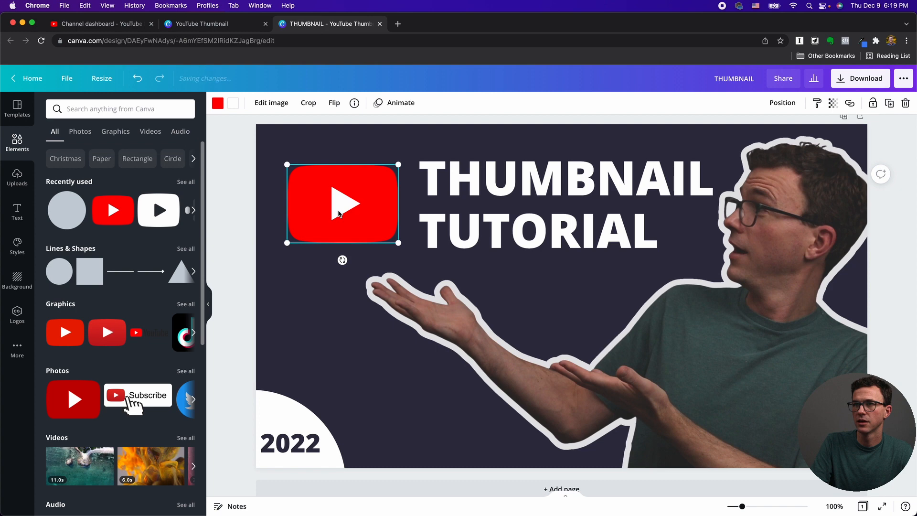
- Shift the THUMBNAIL TUTORIAL title slightly left, closer to the YouTube logo and clear of the man's face
left_click(473, 208)
key("Left")
key("Left")
key("Left")
key("Left")
key("Left")
key("Left")
key("Left")
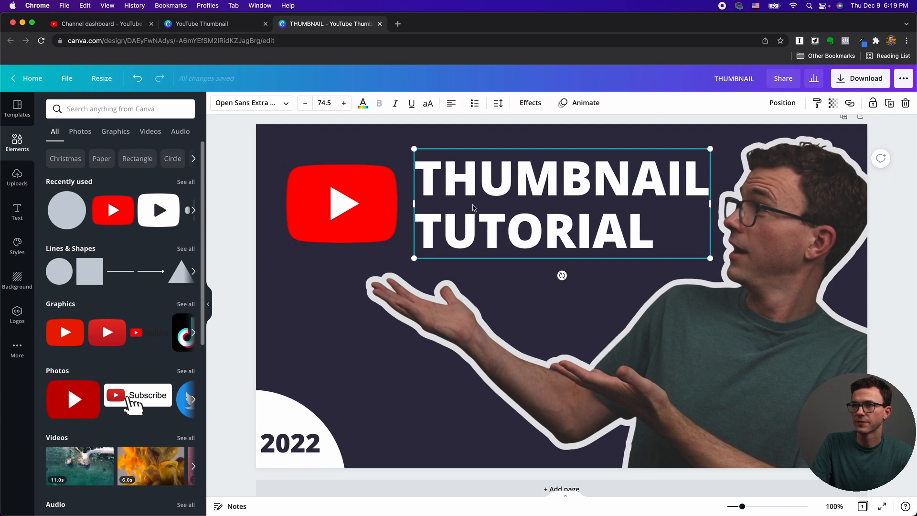
mouse_move(472, 194)
left_mouse_down()
mouse_move(467, 205)
mouse_move(468, 195)
left_mouse_up()
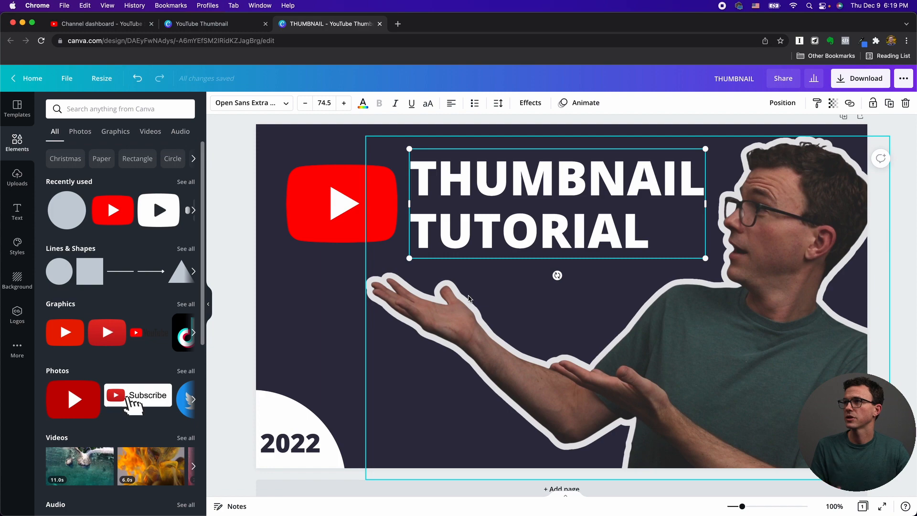
- Open the download settings for the finished thumbnail
left_click(855, 86)
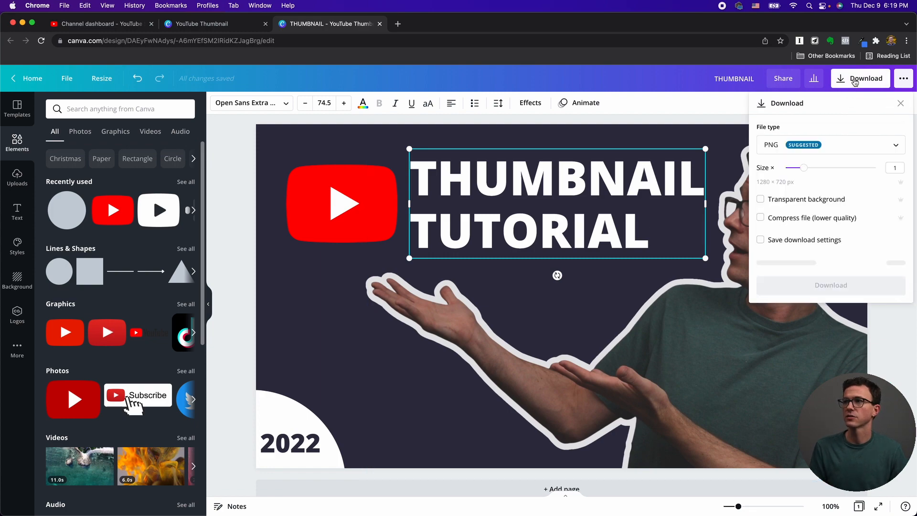